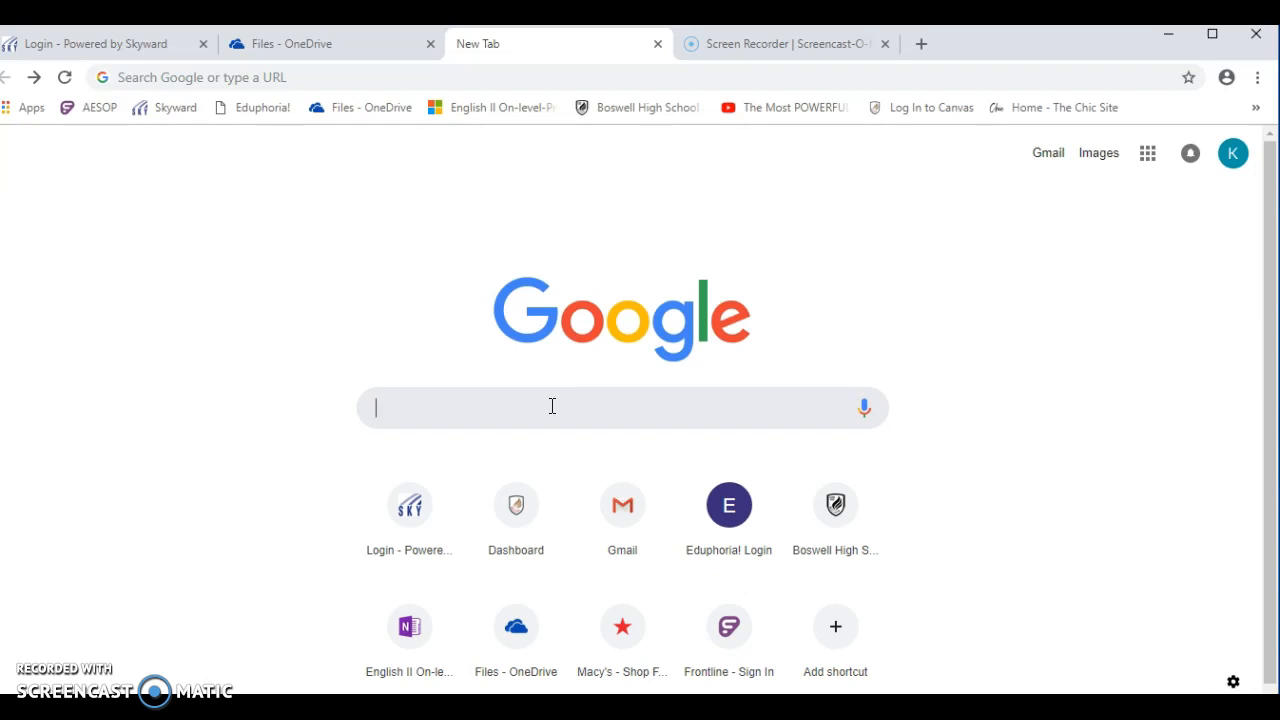
# - Search Google for "purdue owl mla works cited page example" and open Purdue's MLA Sample Works Cited Page
pyautogui.write('purdue')
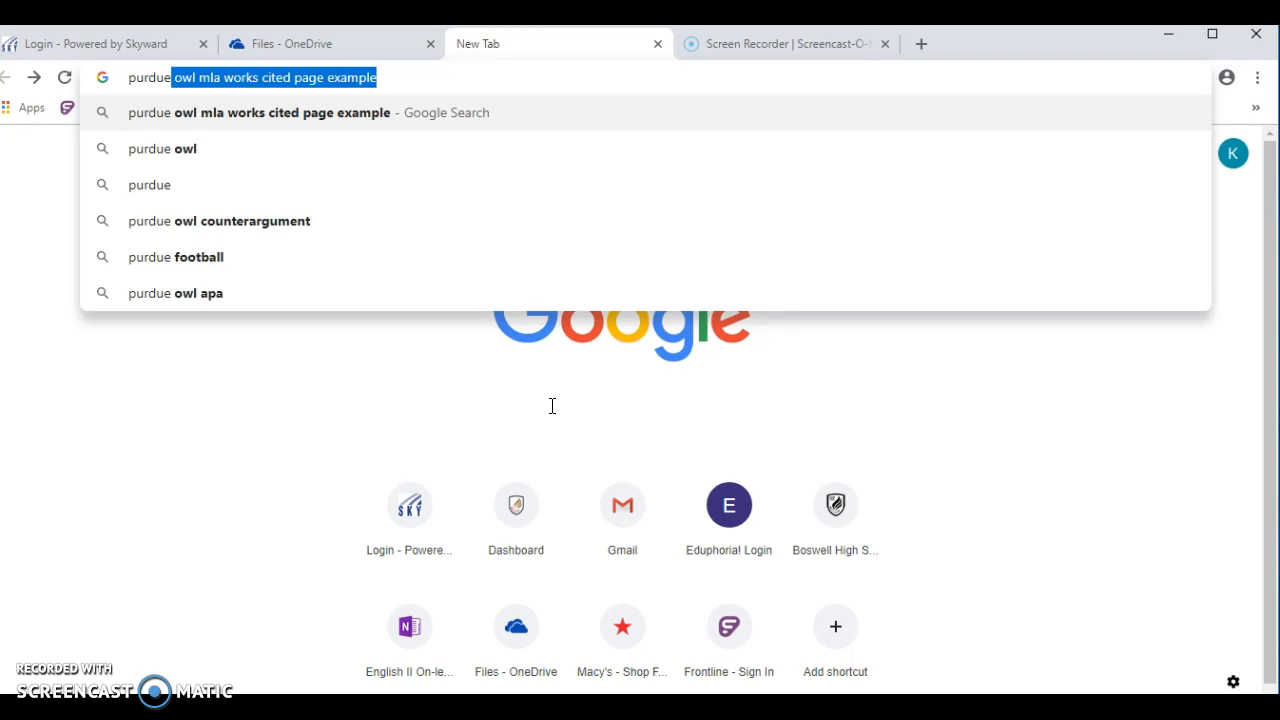
pyautogui.press('Return')
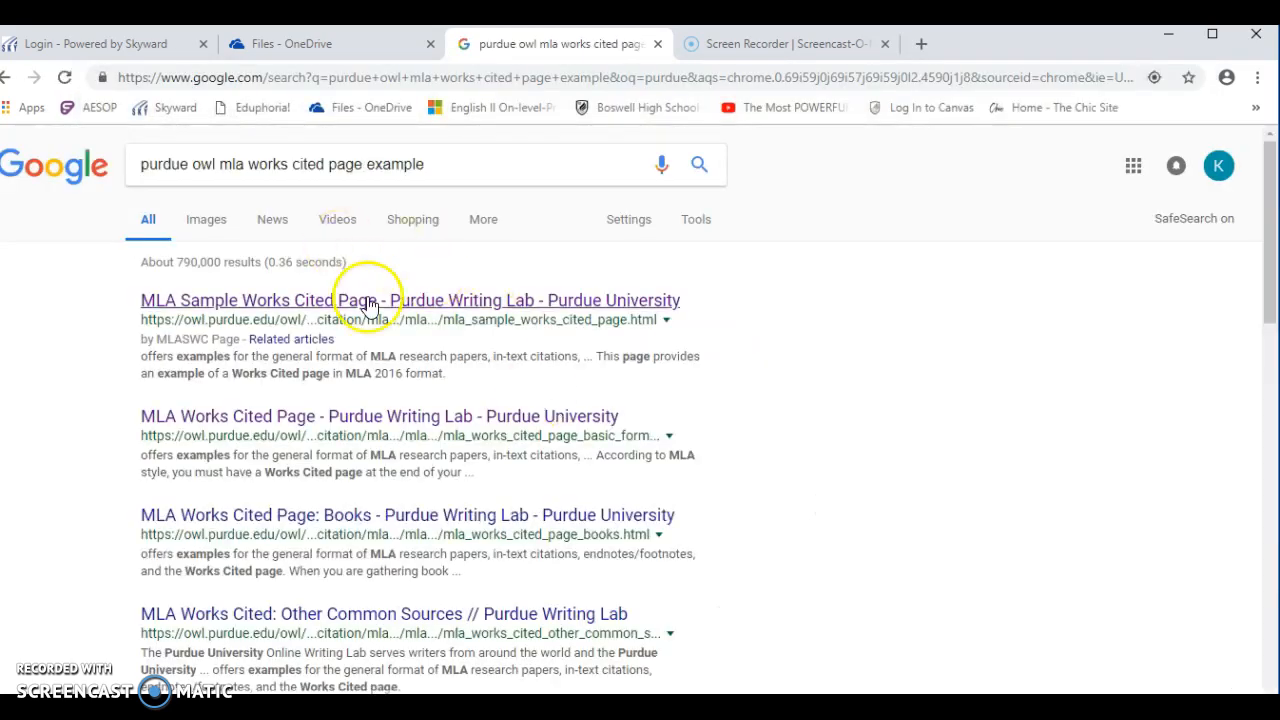
pyautogui.click(363, 300)
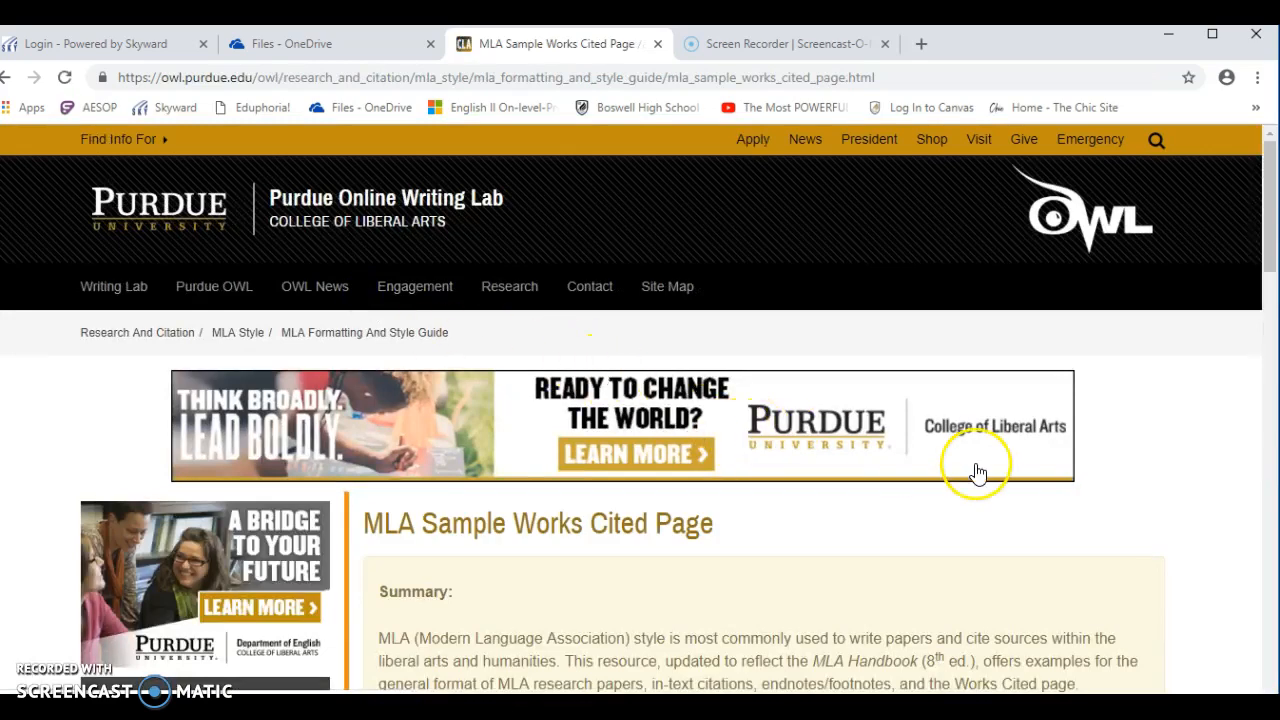
# - Examine the sample Works Cited list for its heading, entry order and indentation
pyautogui.scroll(-1, 975, 472)
pyautogui.scroll(-4, 975, 472)
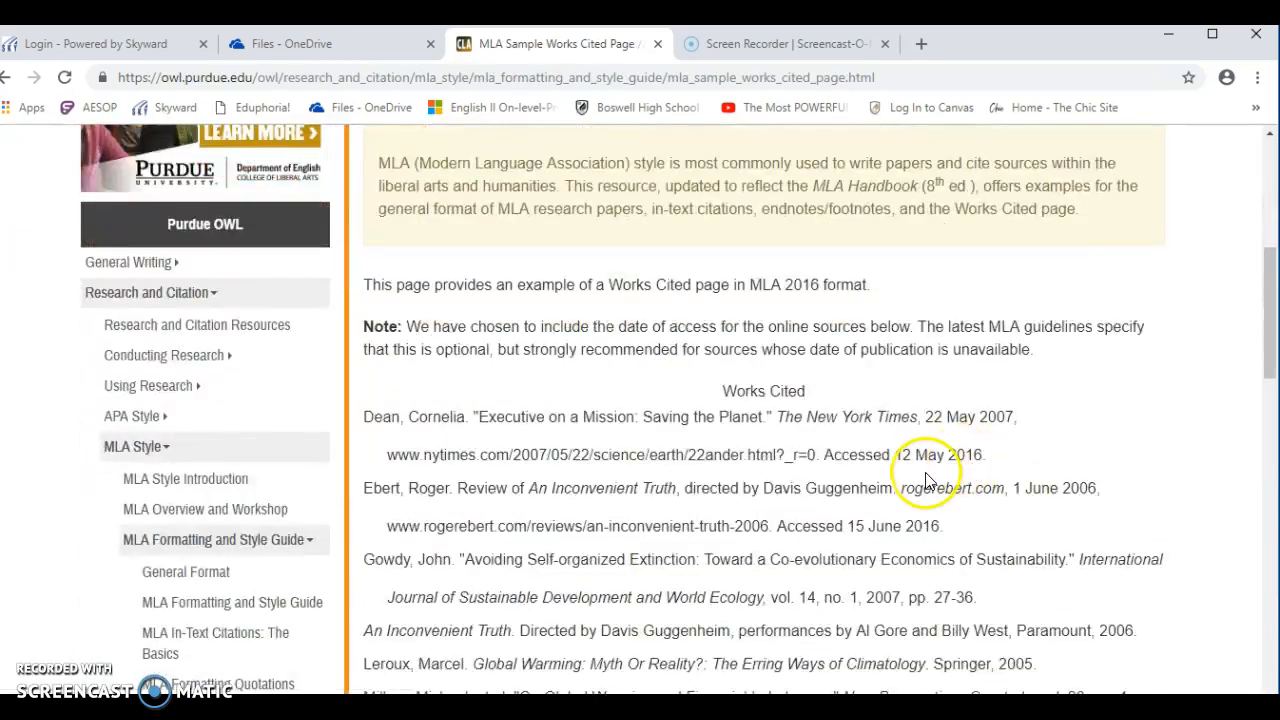
pyautogui.scroll(-1, 940, 440)
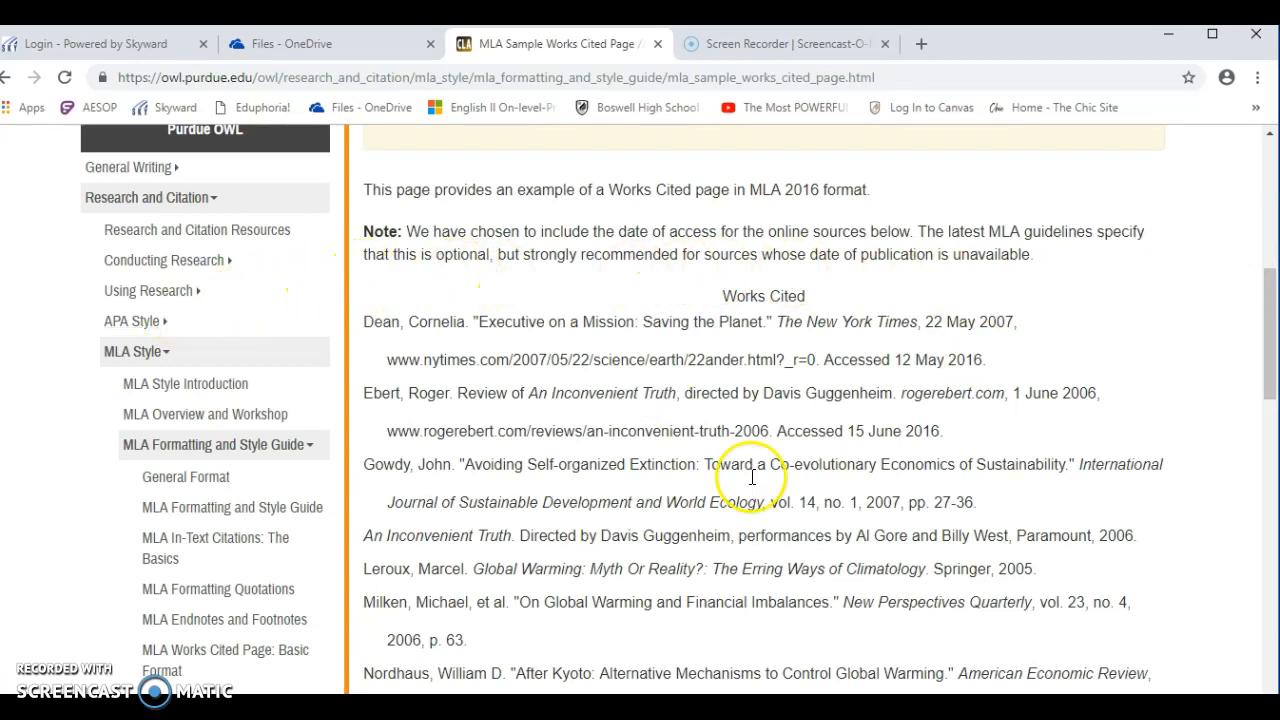
pyautogui.scroll(-1, 795, 432)
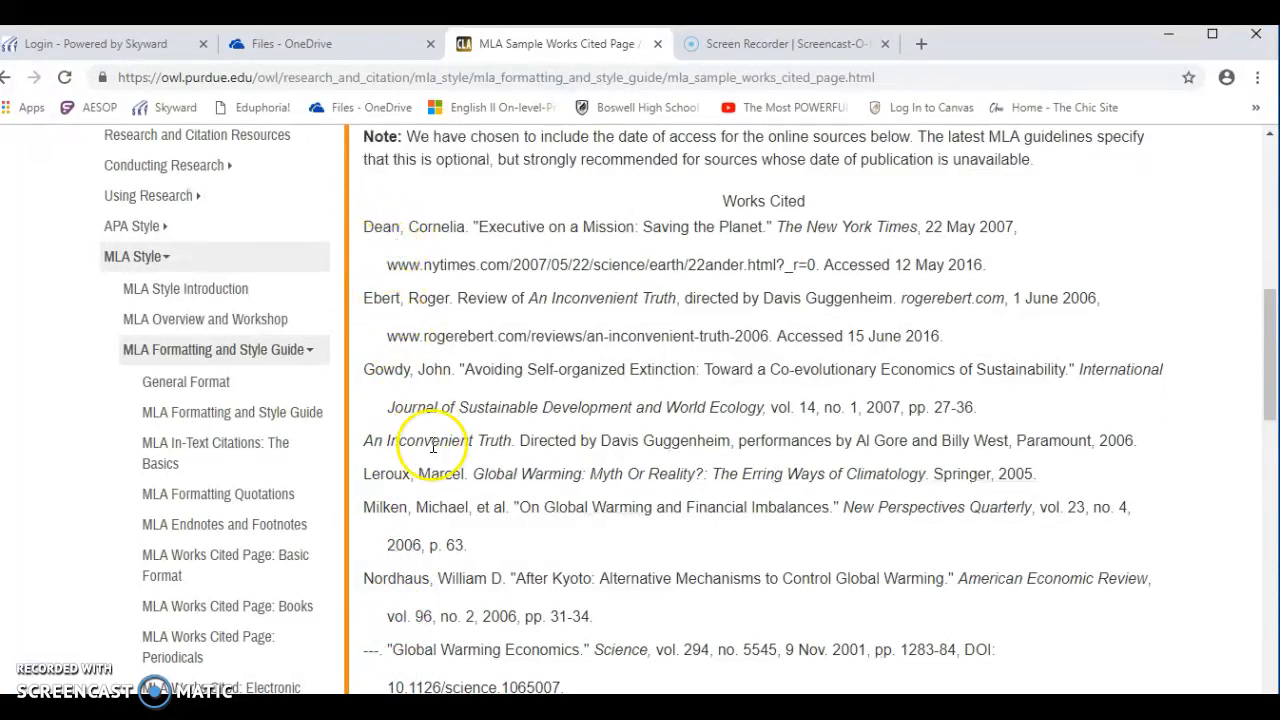
pyautogui.scroll(-5, 529, 300)
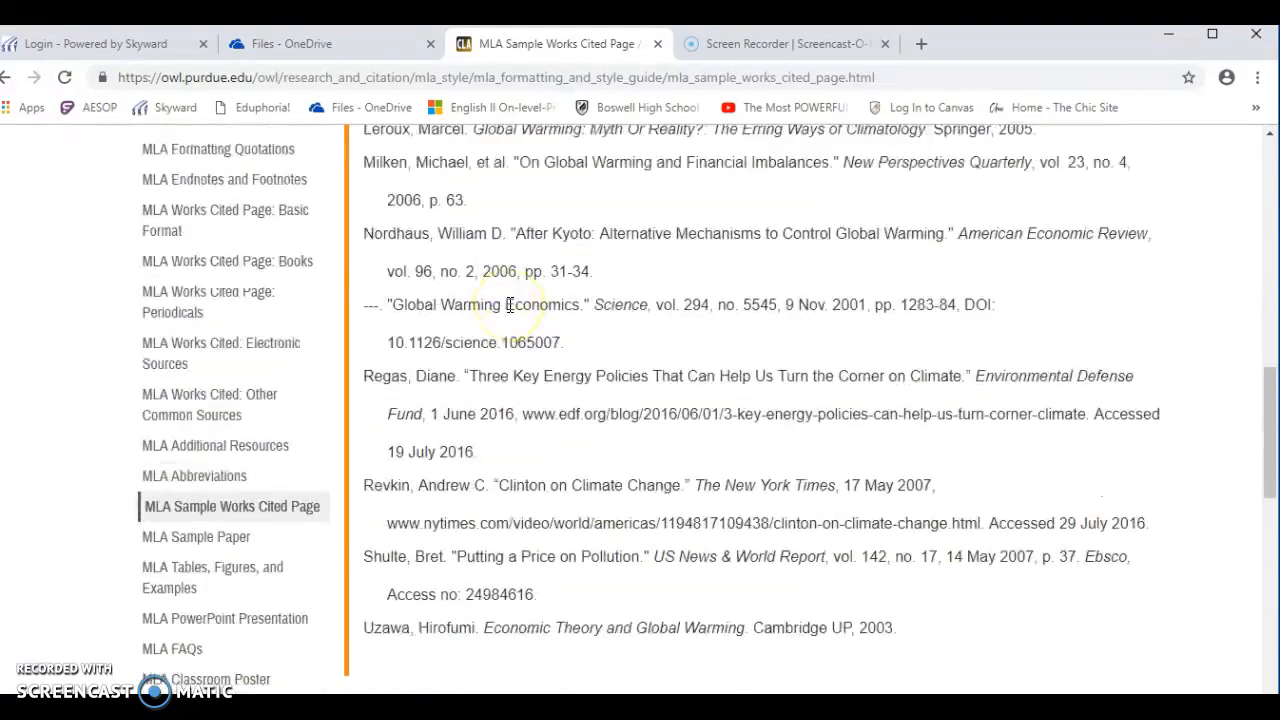
pyautogui.scroll(5, 510, 304)
pyautogui.scroll(1, 510, 304)
pyautogui.scroll(-1, 523, 314)
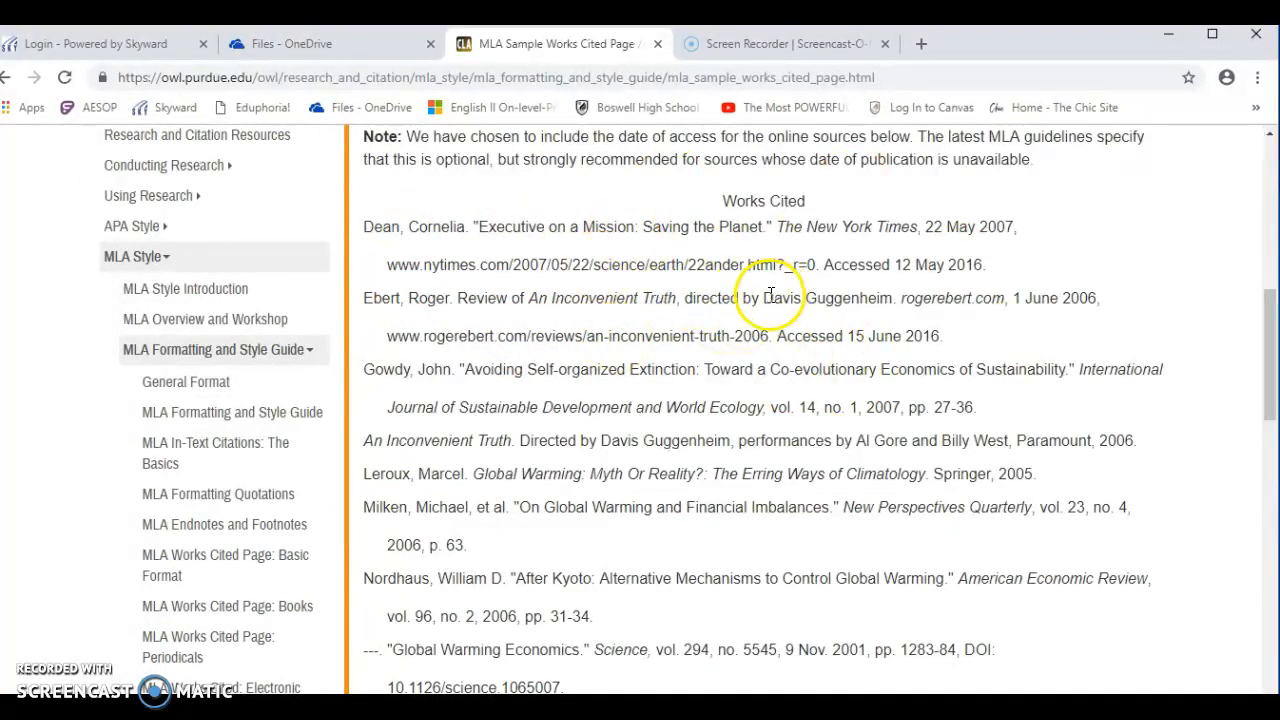
# - Switch to OneDrive and open the Ability-Grouping in Primary Schools document from the PowerSearch folder
pyautogui.click(370, 50)
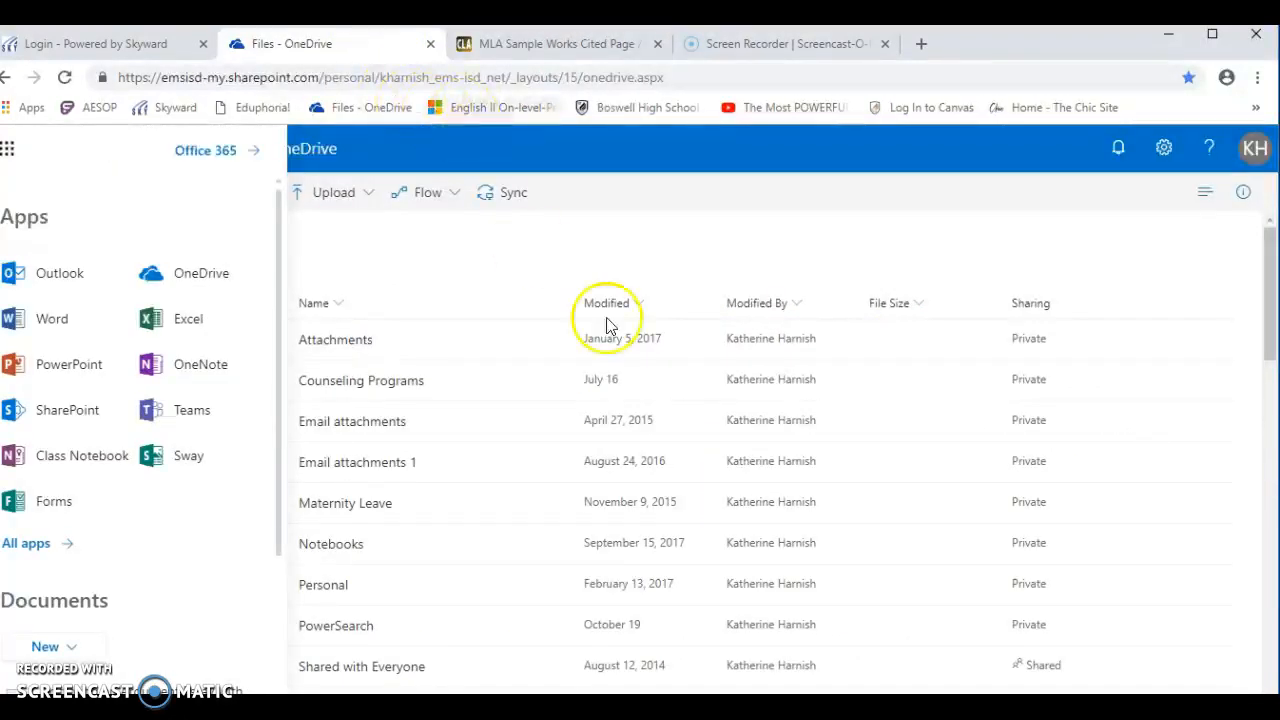
pyautogui.click(470, 140)
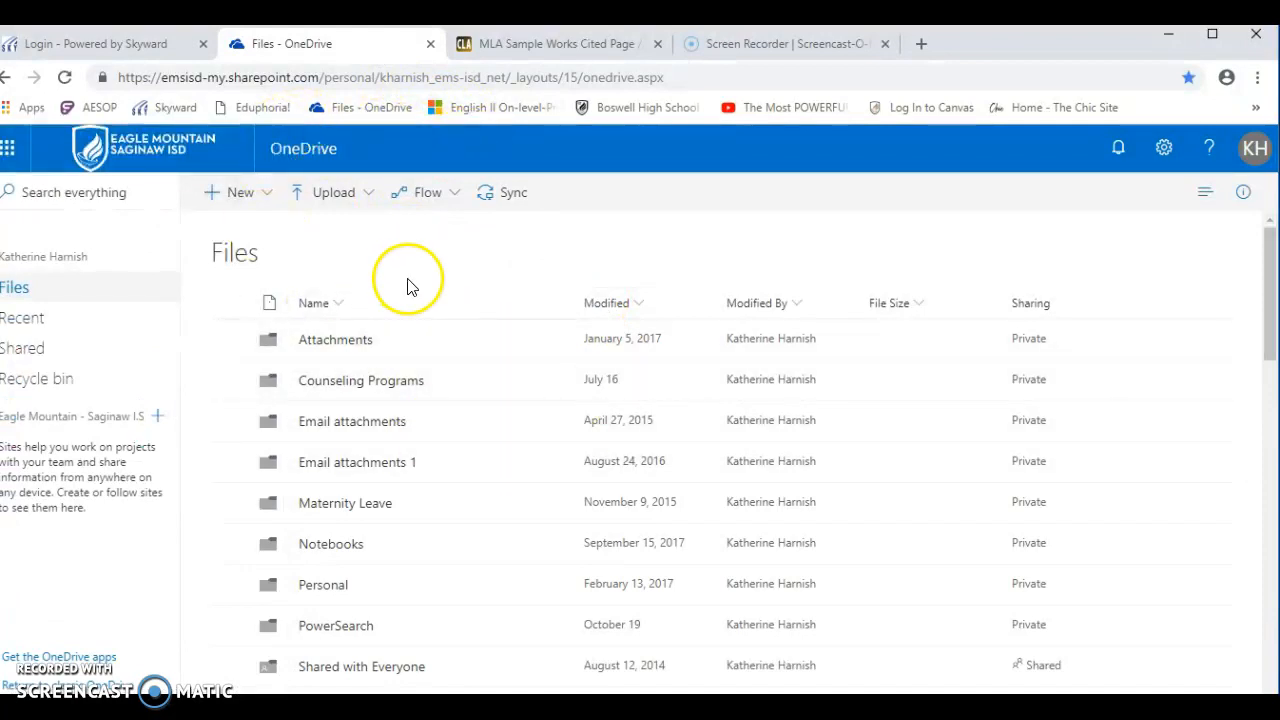
pyautogui.click(356, 628)
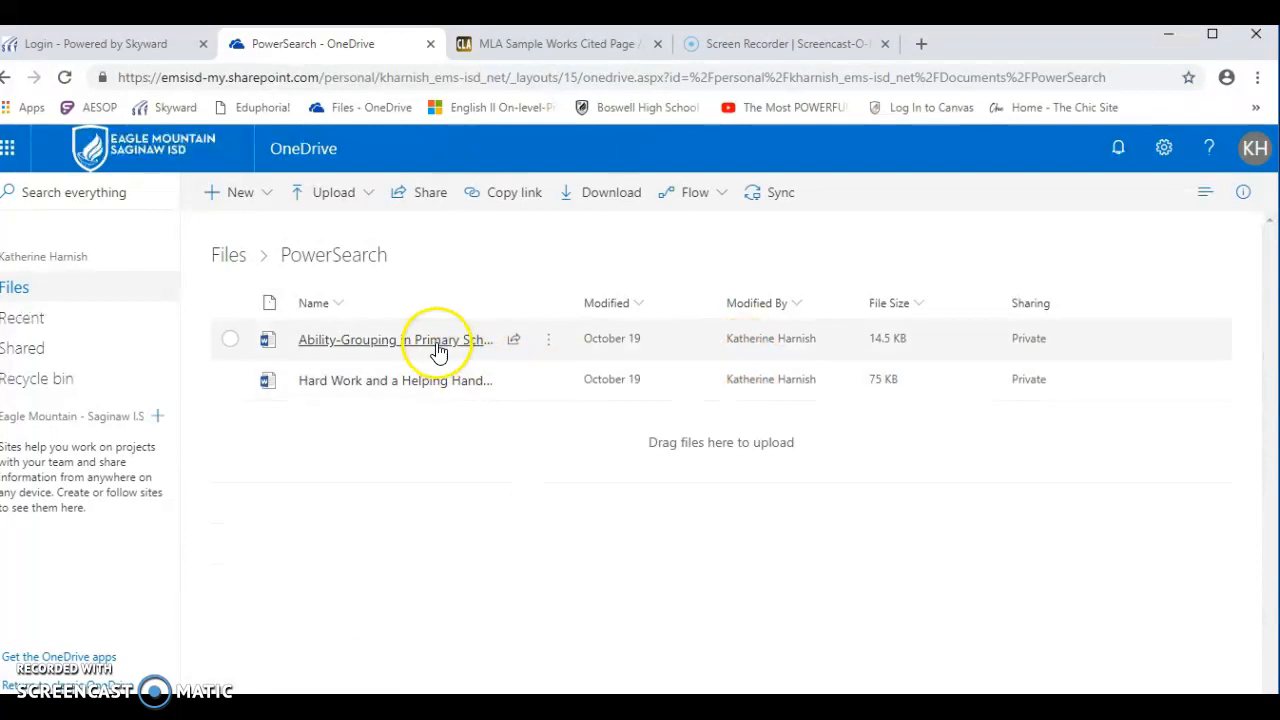
pyautogui.click(438, 345)
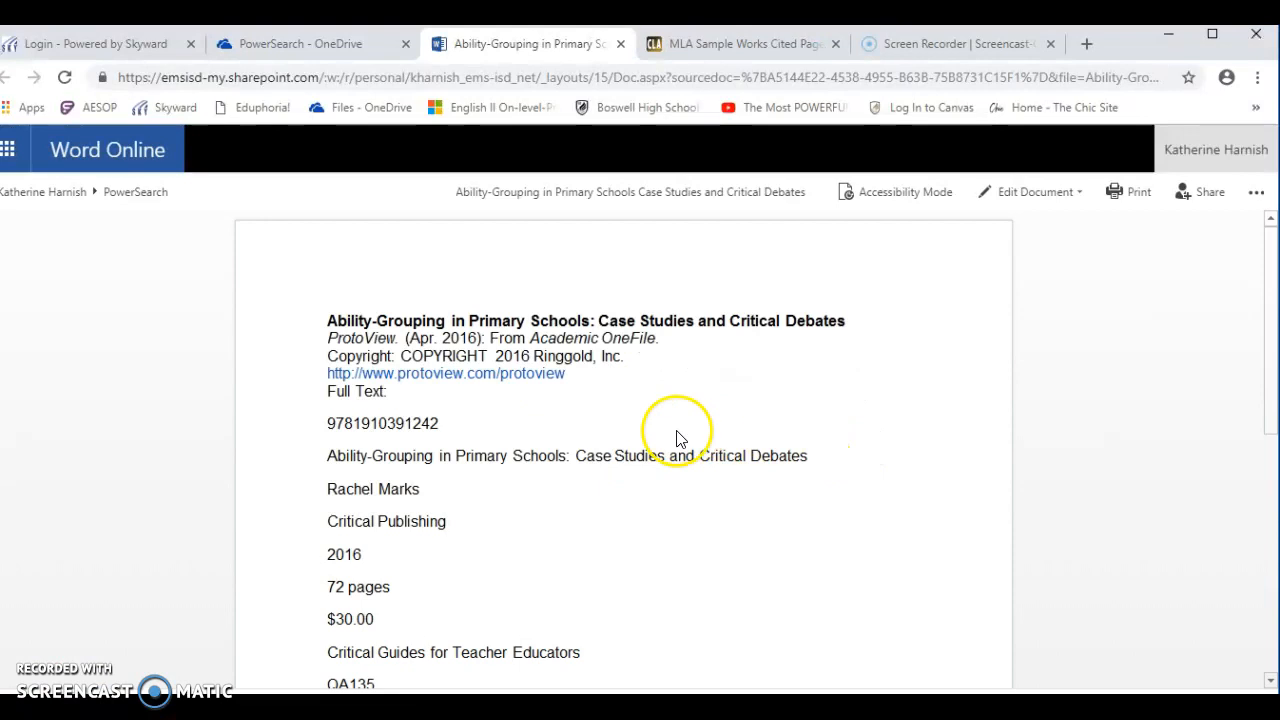
# - Copy the complete MLA 8th Edition source citation at the end of the article
pyautogui.scroll(-3, 677, 438)
pyautogui.scroll(-3, 677, 438)
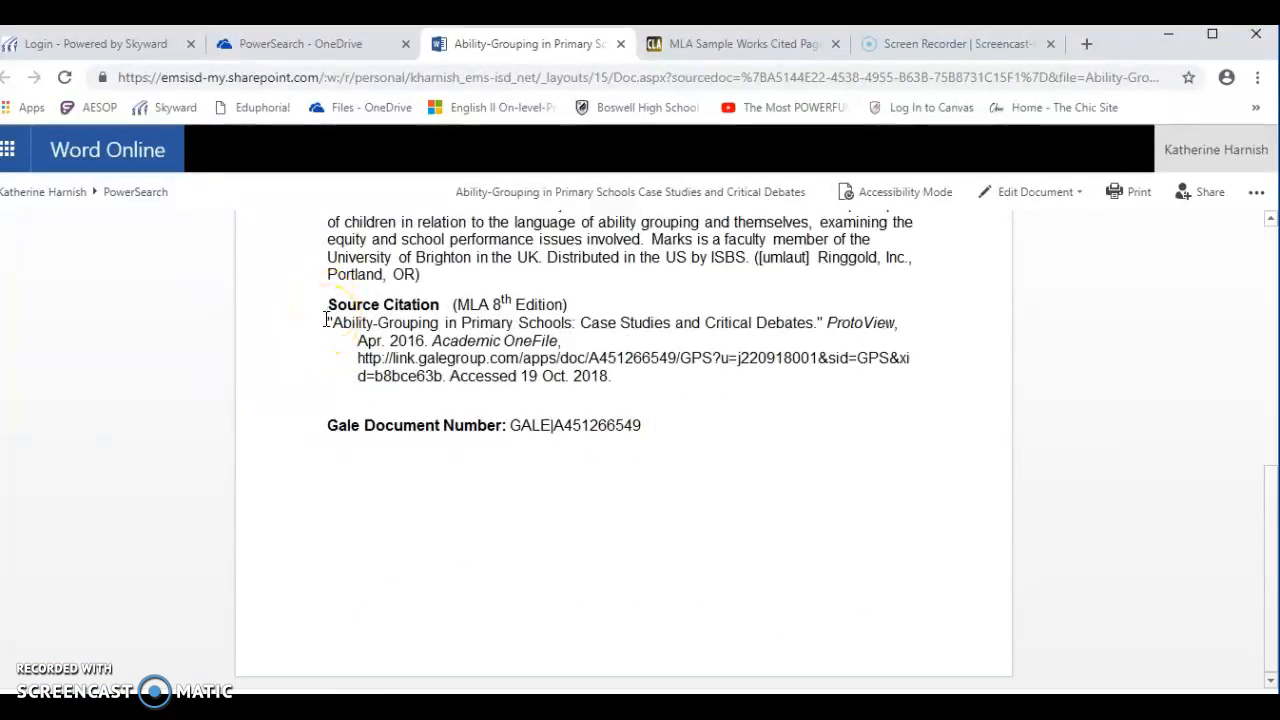
pyautogui.moveTo(325, 320); pyautogui.dragTo(677, 381)
pyautogui.hotkey('ctrl', 'c')
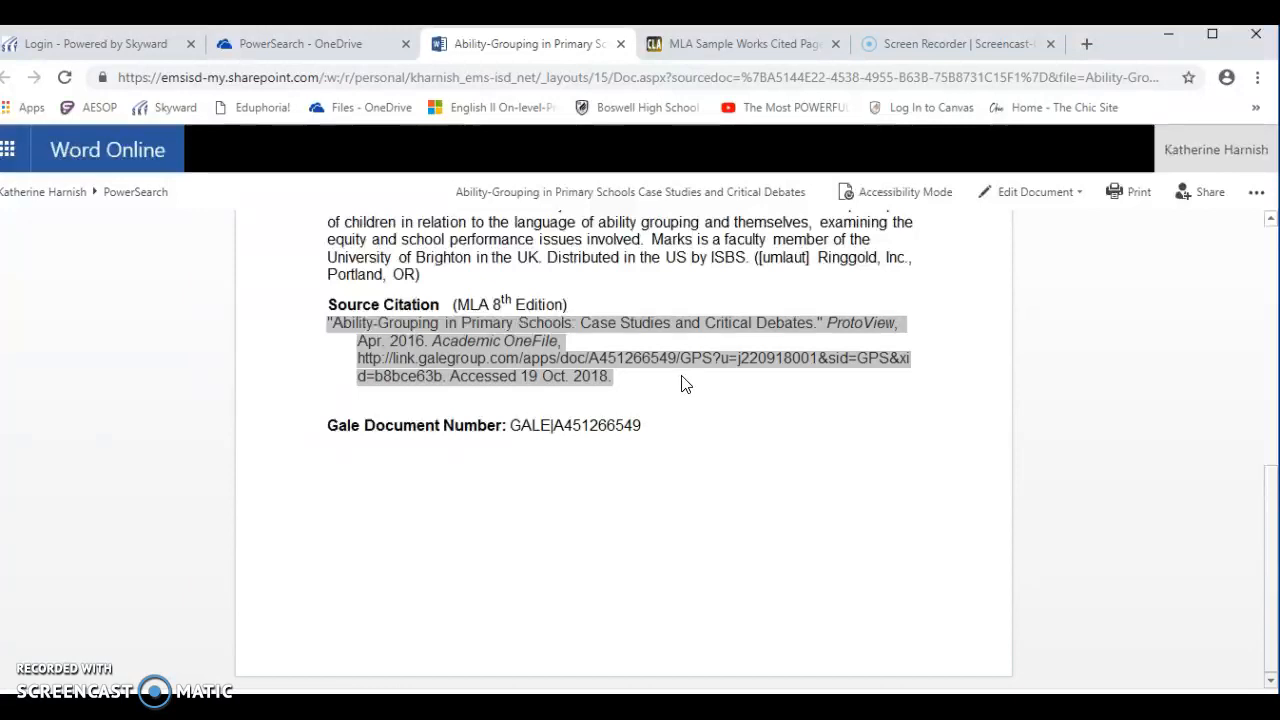
# - Create a new blank document in Word Online from OneDrive and paste the copied citation into it
pyautogui.click(358, 53)
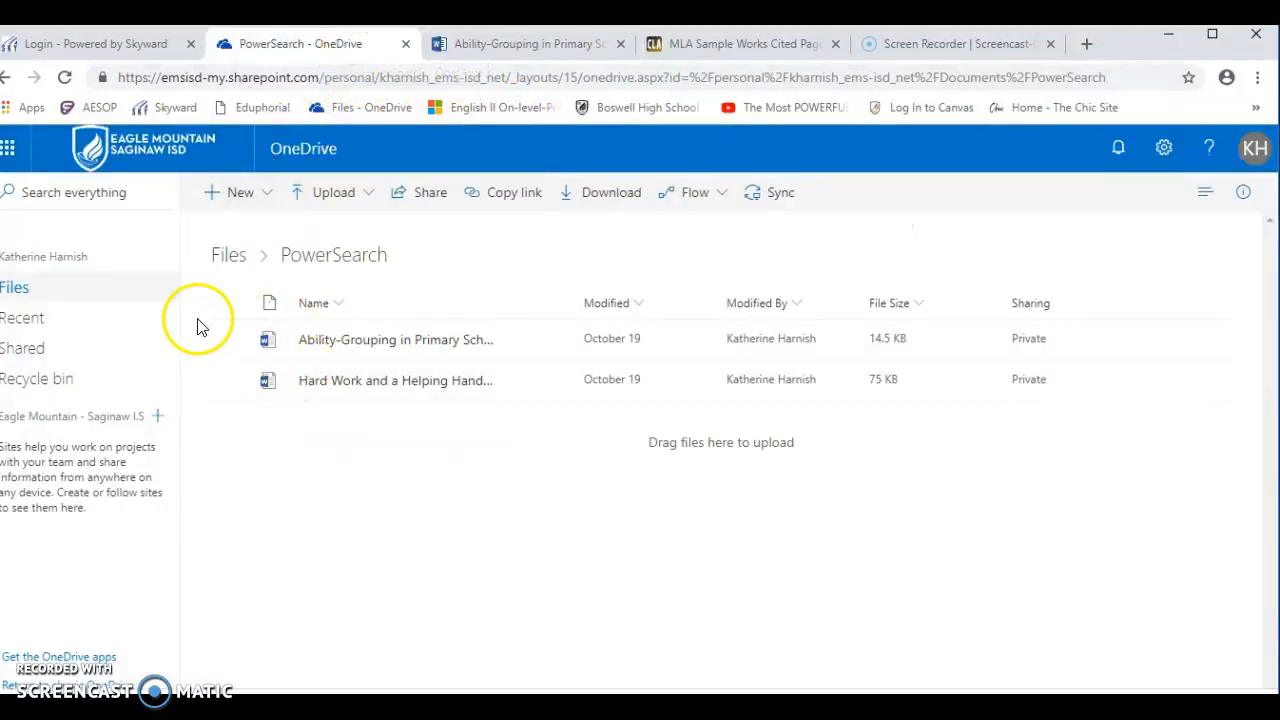
pyautogui.click(8, 155)
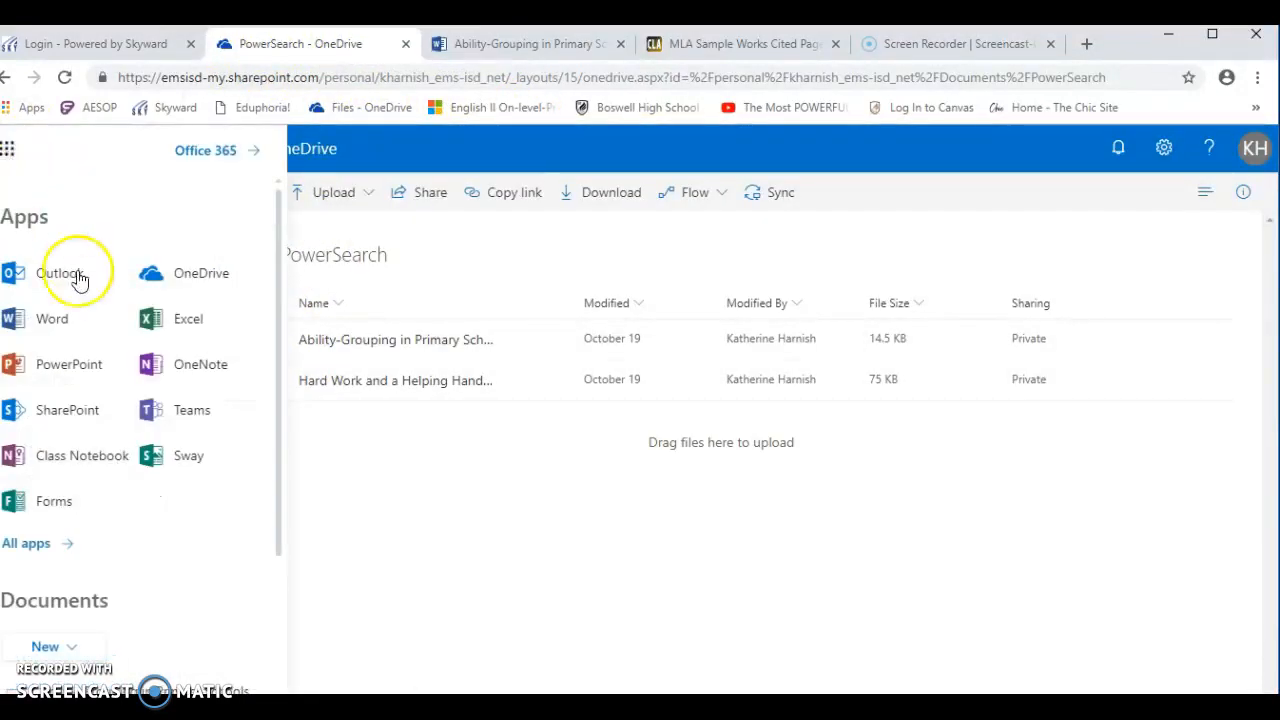
pyautogui.click(53, 320)
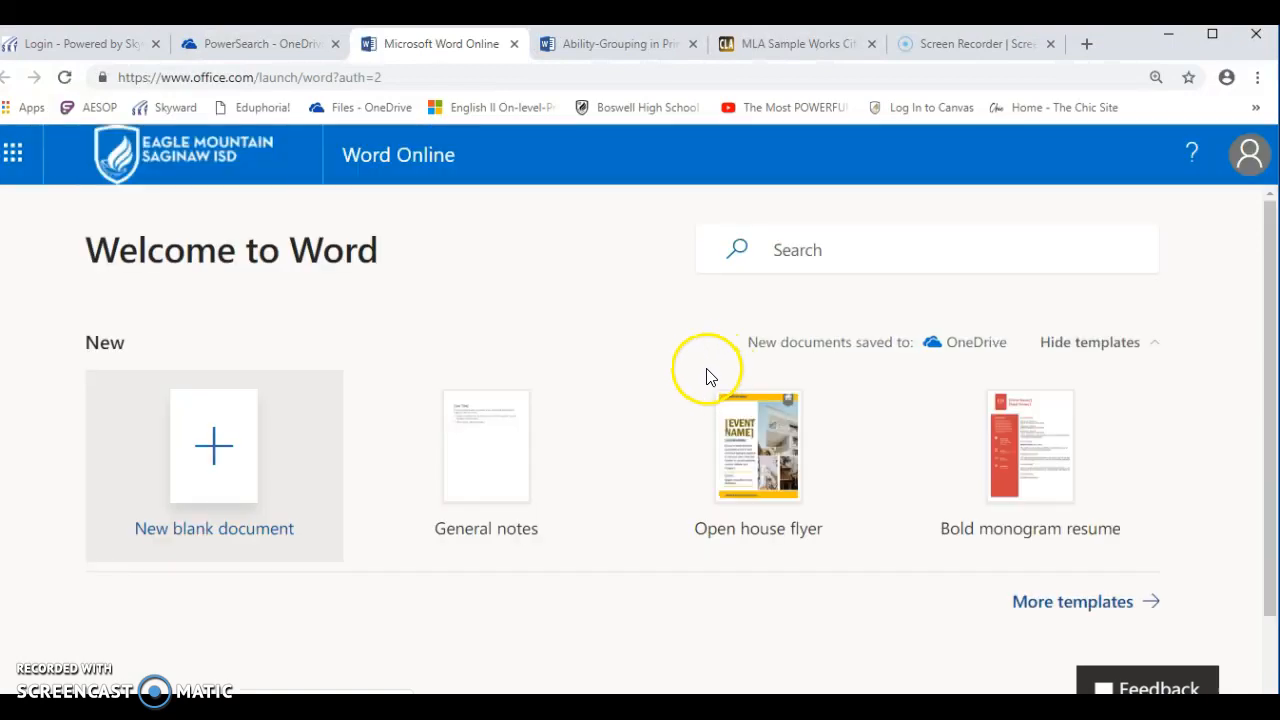
pyautogui.click(215, 450)
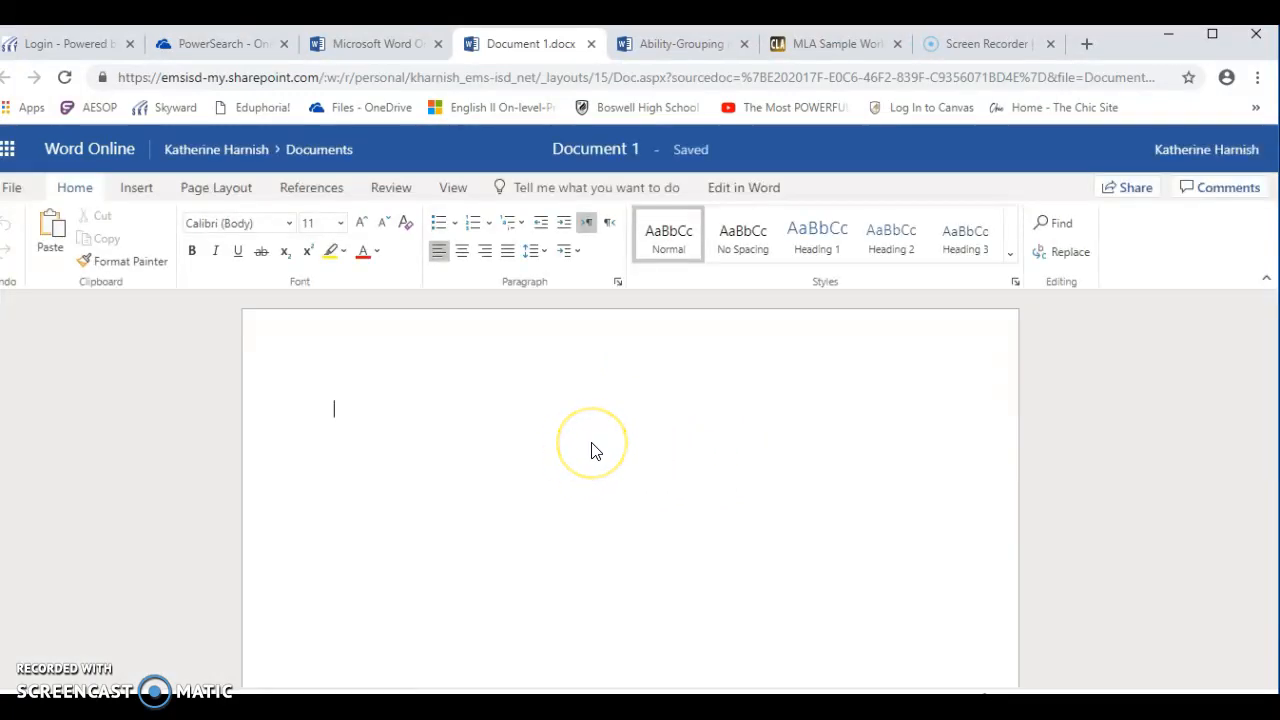
pyautogui.hotkey('ctrl', 'v')
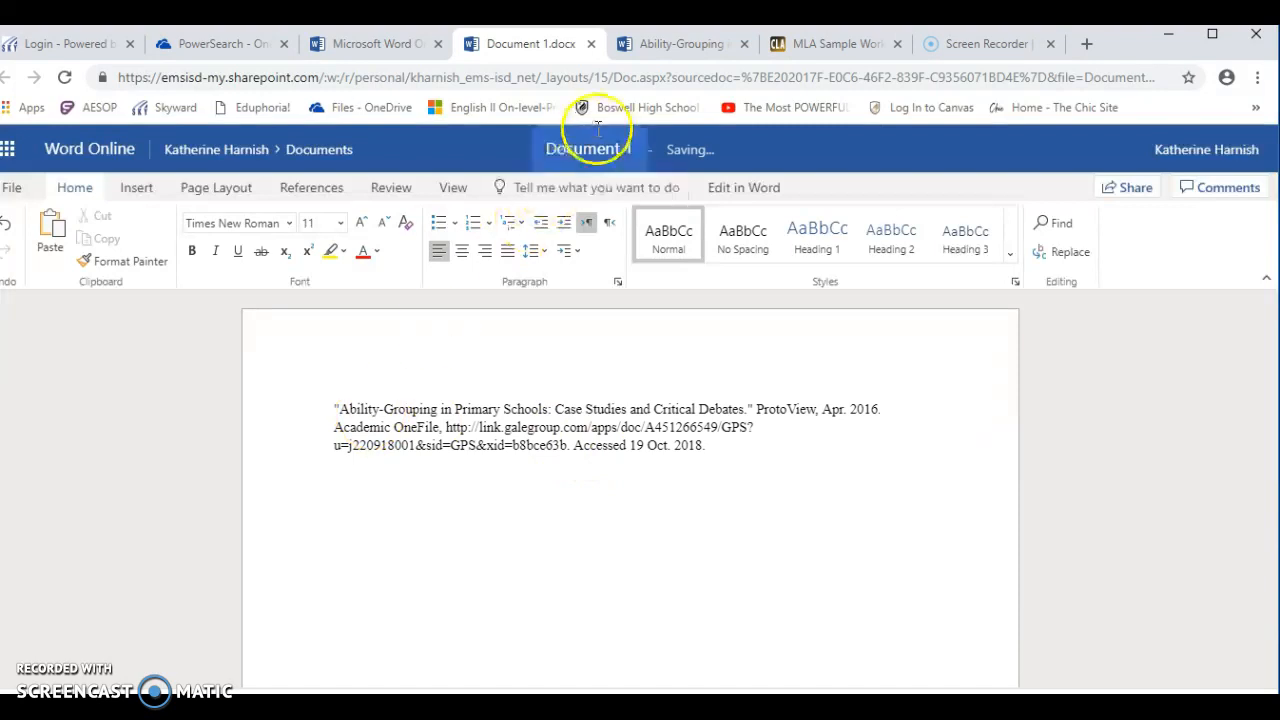
# - Rename the document as "Works Cited Argument Paper"
pyautogui.click(615, 158)
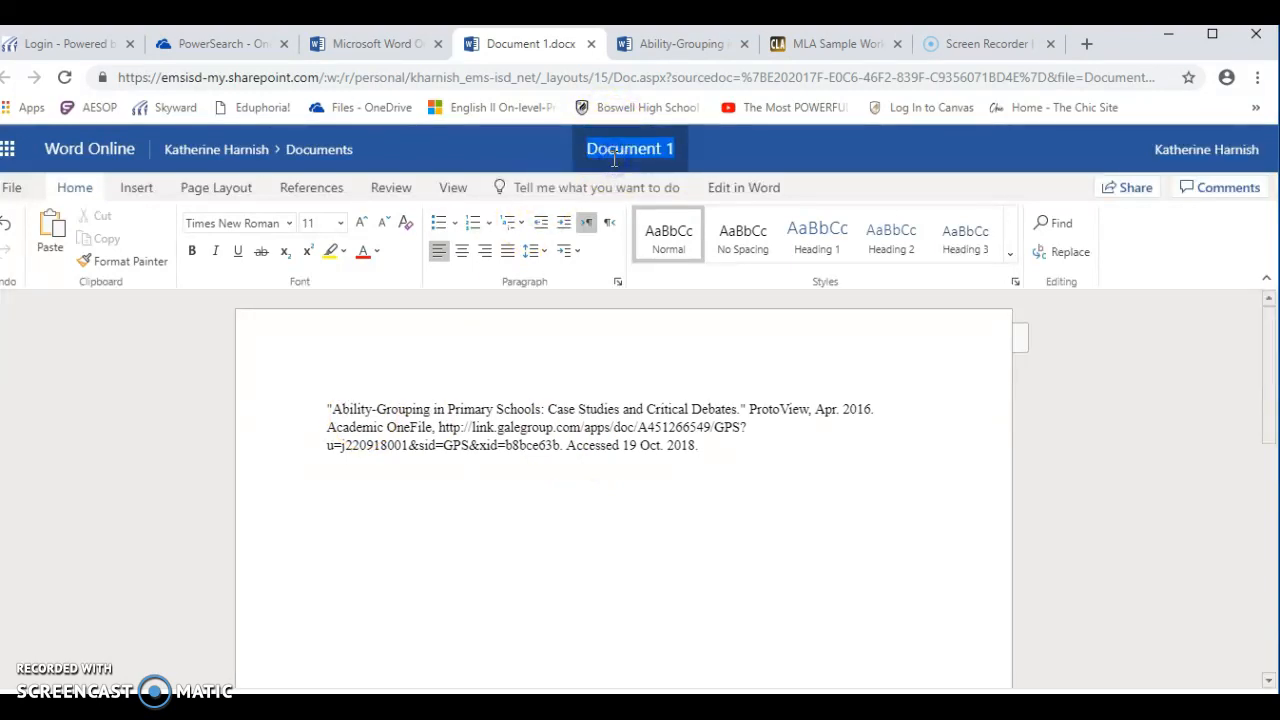
pyautogui.write('W')
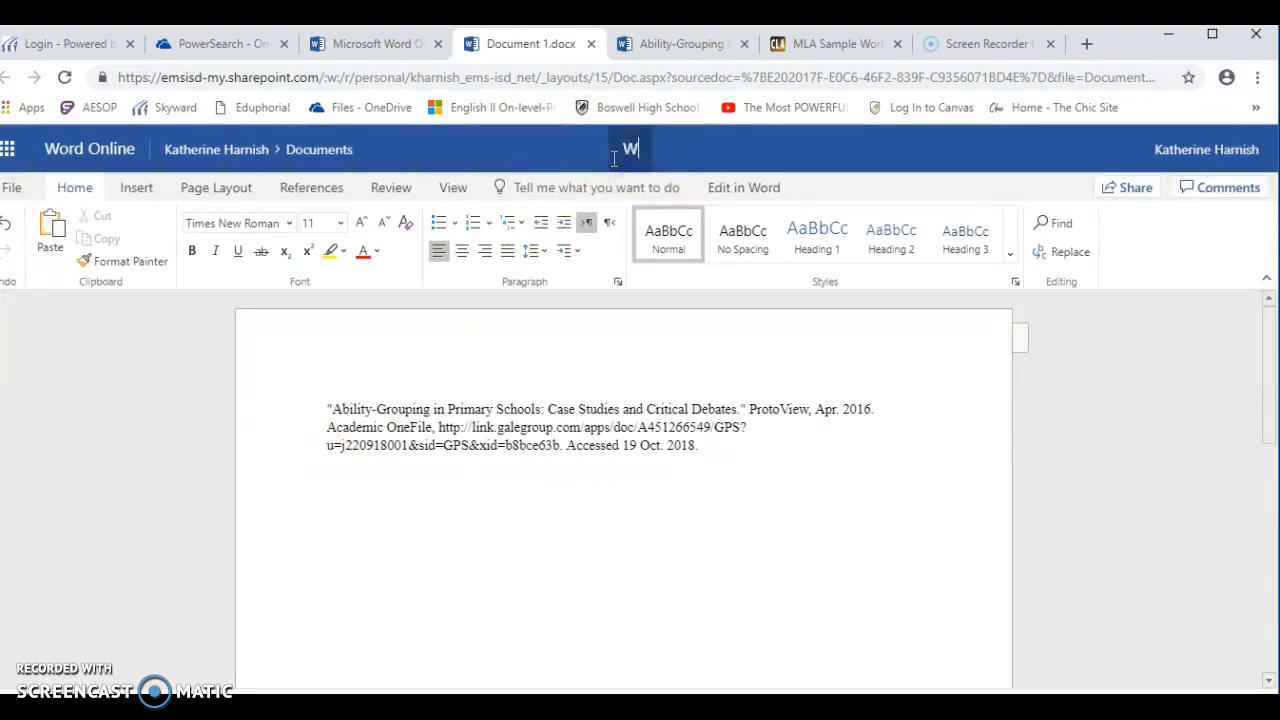
pyautogui.write('orks Cited Argument Paper')
pyautogui.click(400, 414)
# - Insert a line above the citation and enter the centered heading "Works Cited" on it
pyautogui.click(324, 412)
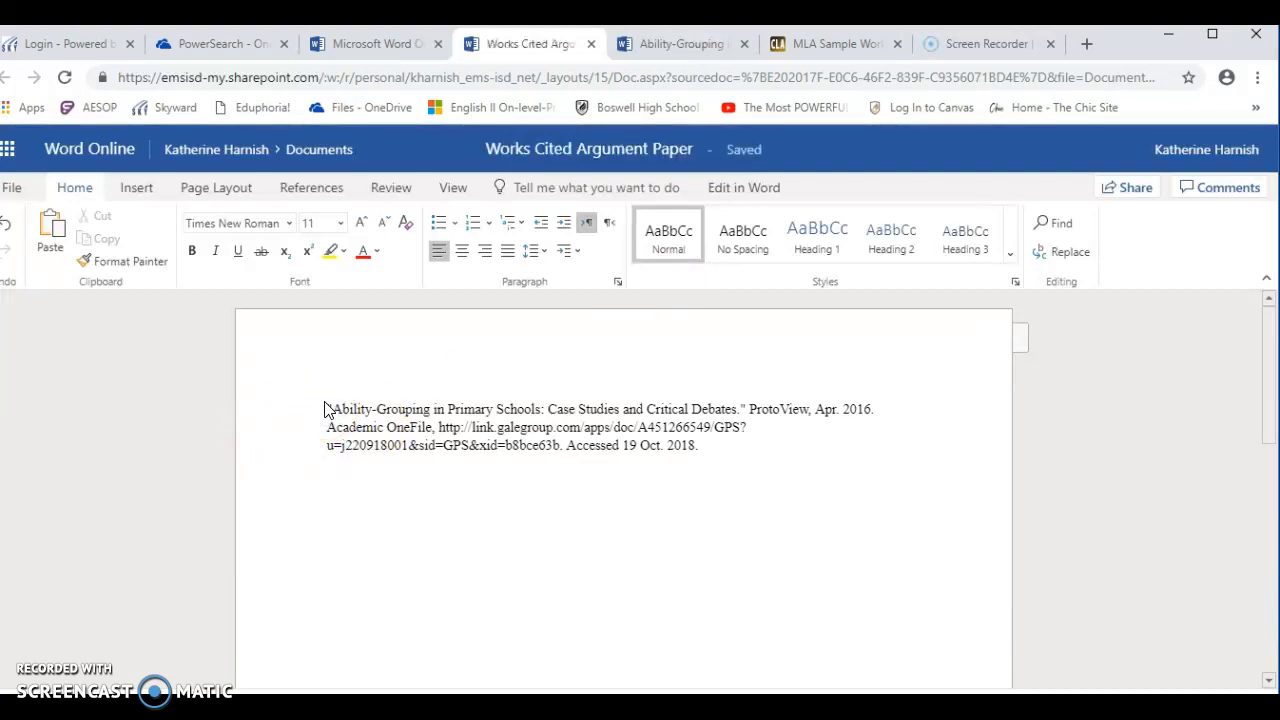
pyautogui.press('Return')
pyautogui.click(462, 250)
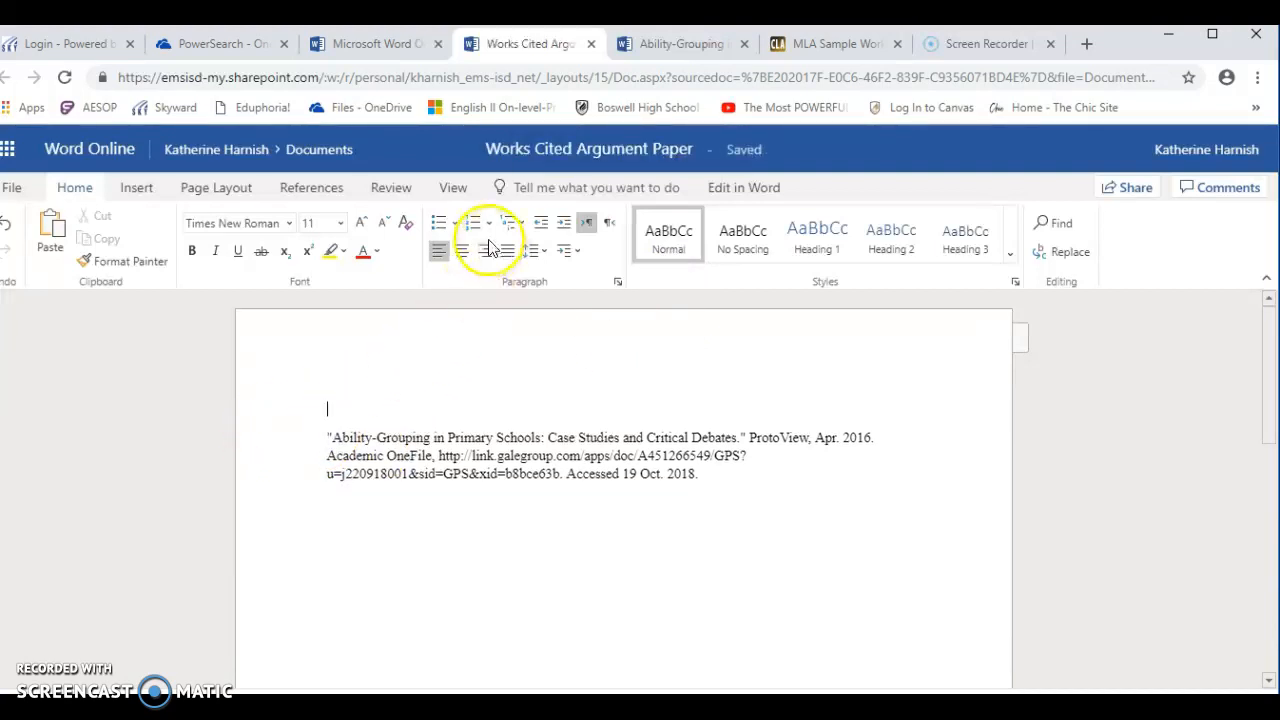
pyautogui.click(549, 394)
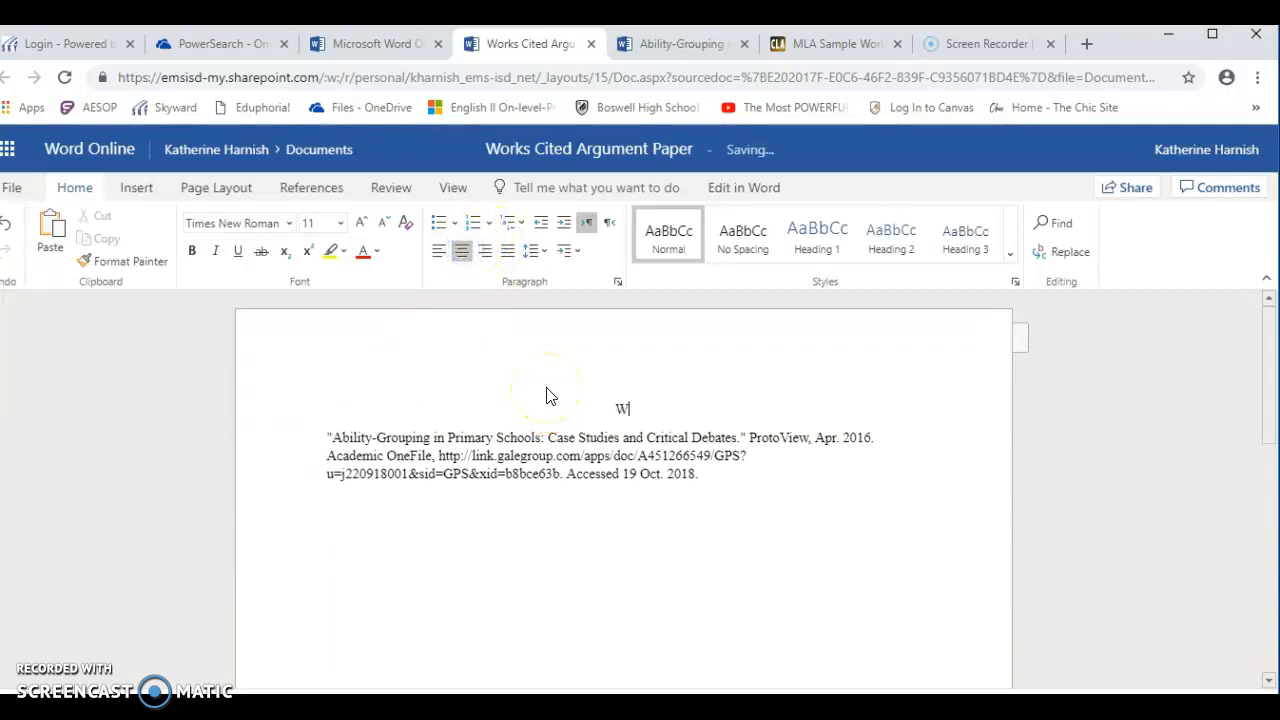
pyautogui.write('Works Cited')
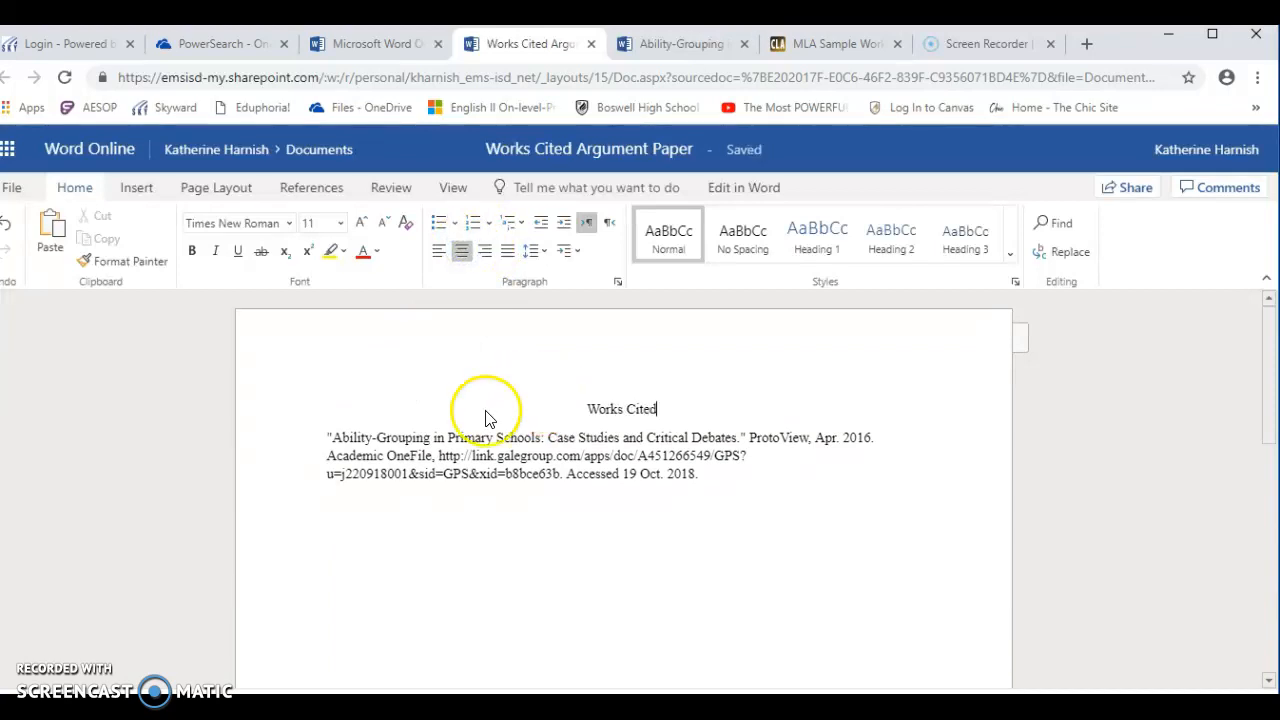
# - Try to indent the citation's continuation lines in Word Online with a tab, and check the view options for a ruler
pyautogui.click(326, 445)
pyautogui.press('Tab')
pyautogui.click(369, 437)
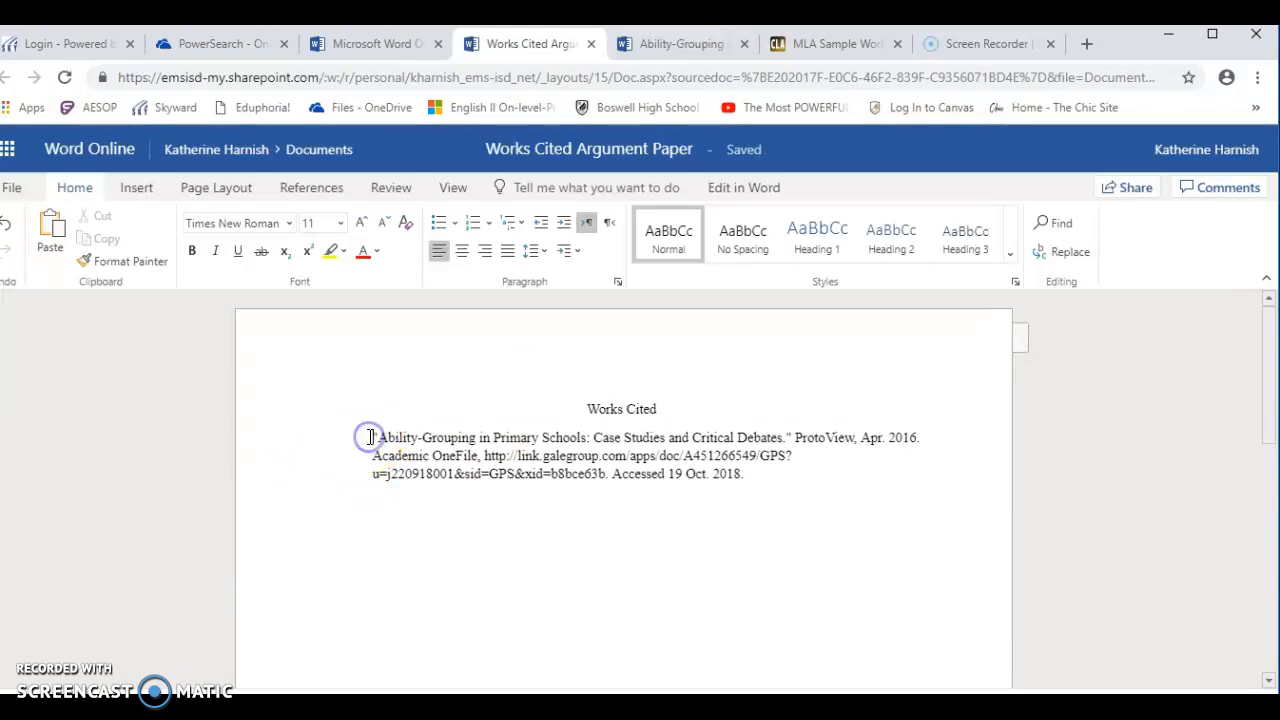
pyautogui.click(540, 222)
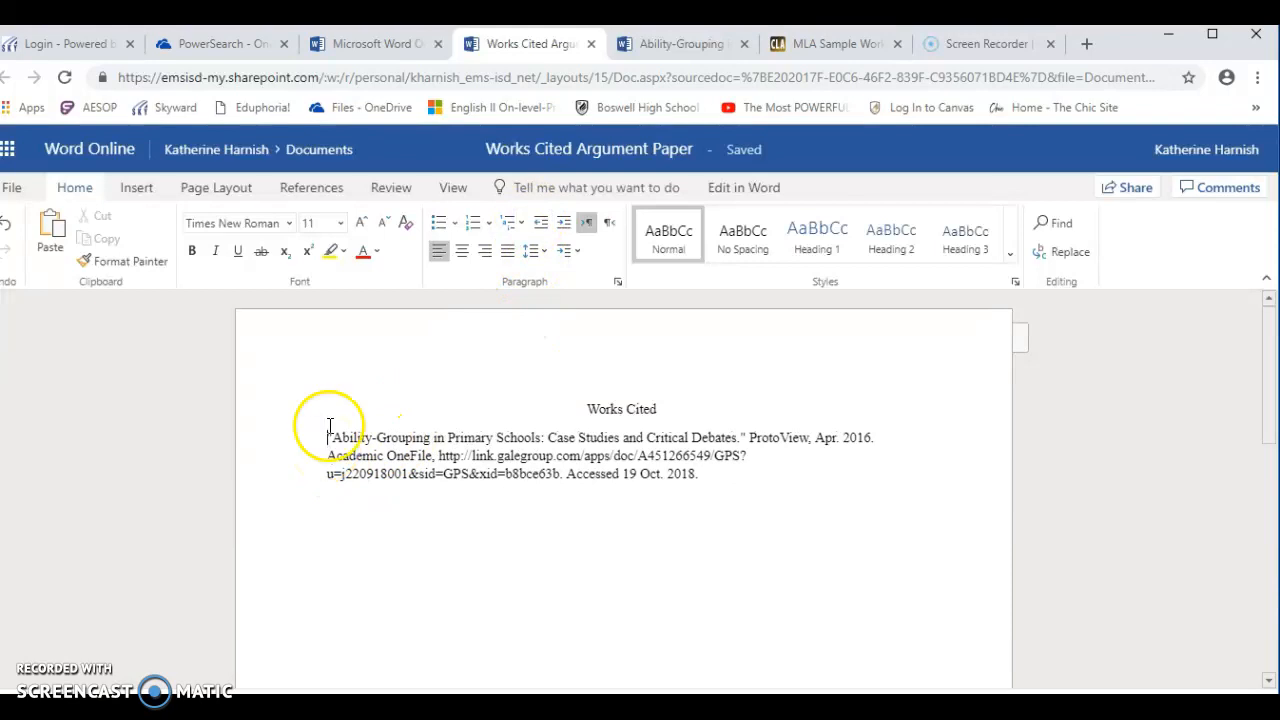
pyautogui.click(453, 188)
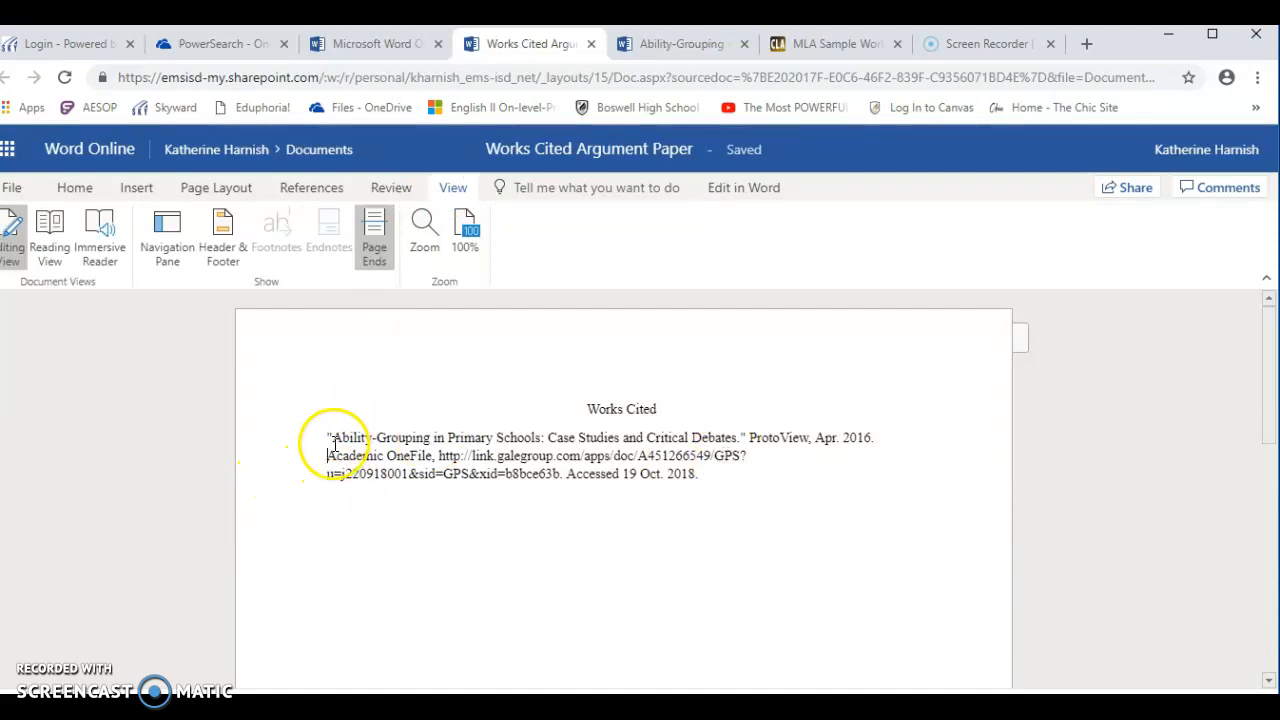
pyautogui.press('Tab')
pyautogui.click(371, 437)
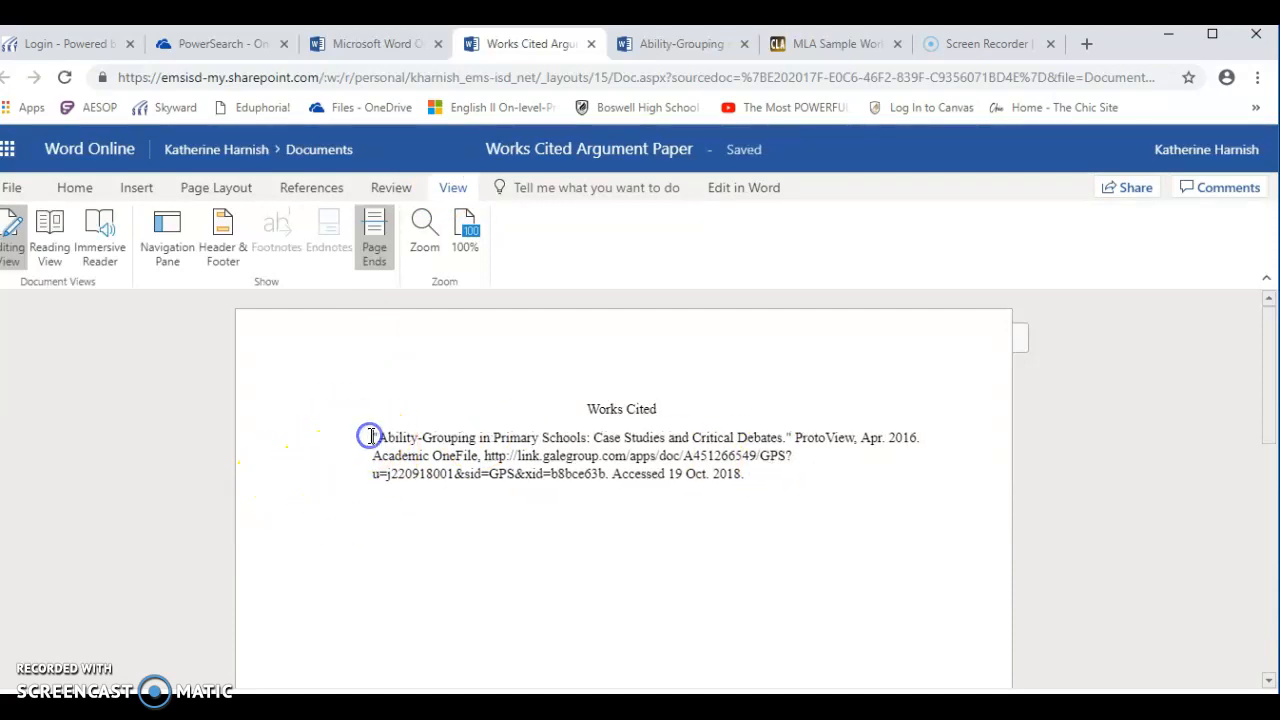
pyautogui.press('BackSpace')
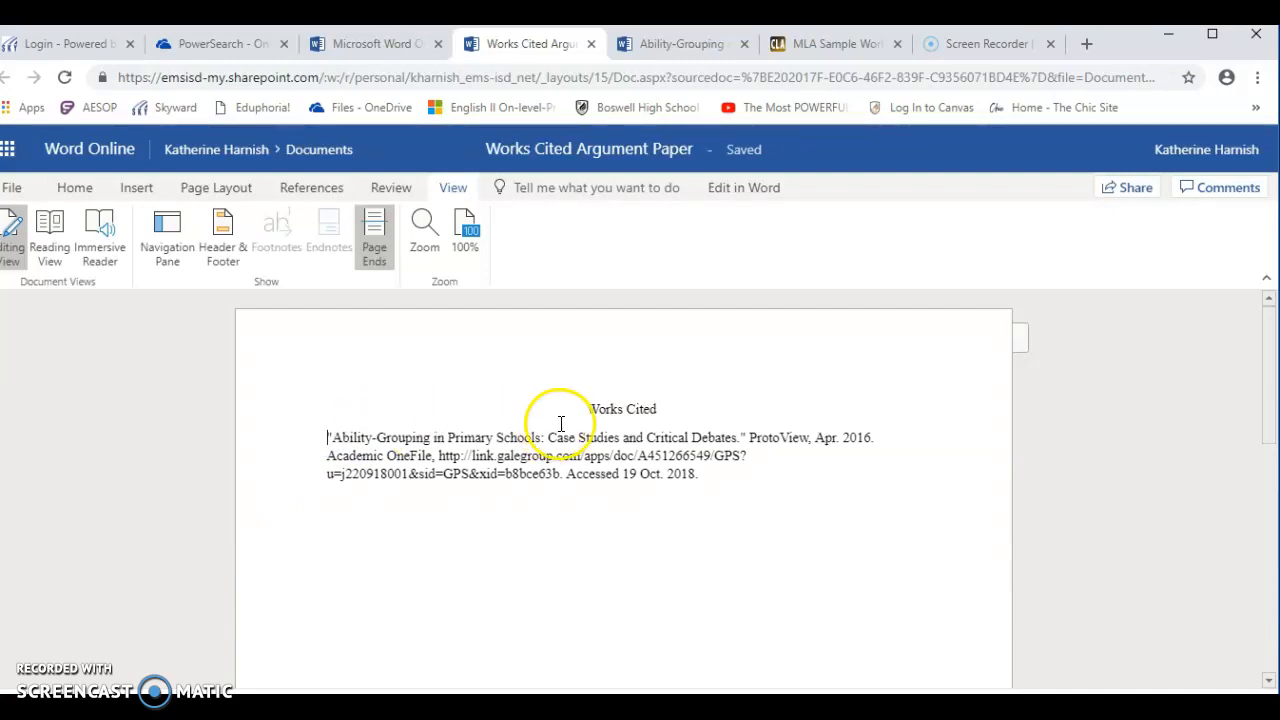
# - Open the Works Cited Argument Paper document in desktop Word, accepting the security prompt
pyautogui.click(764, 190)
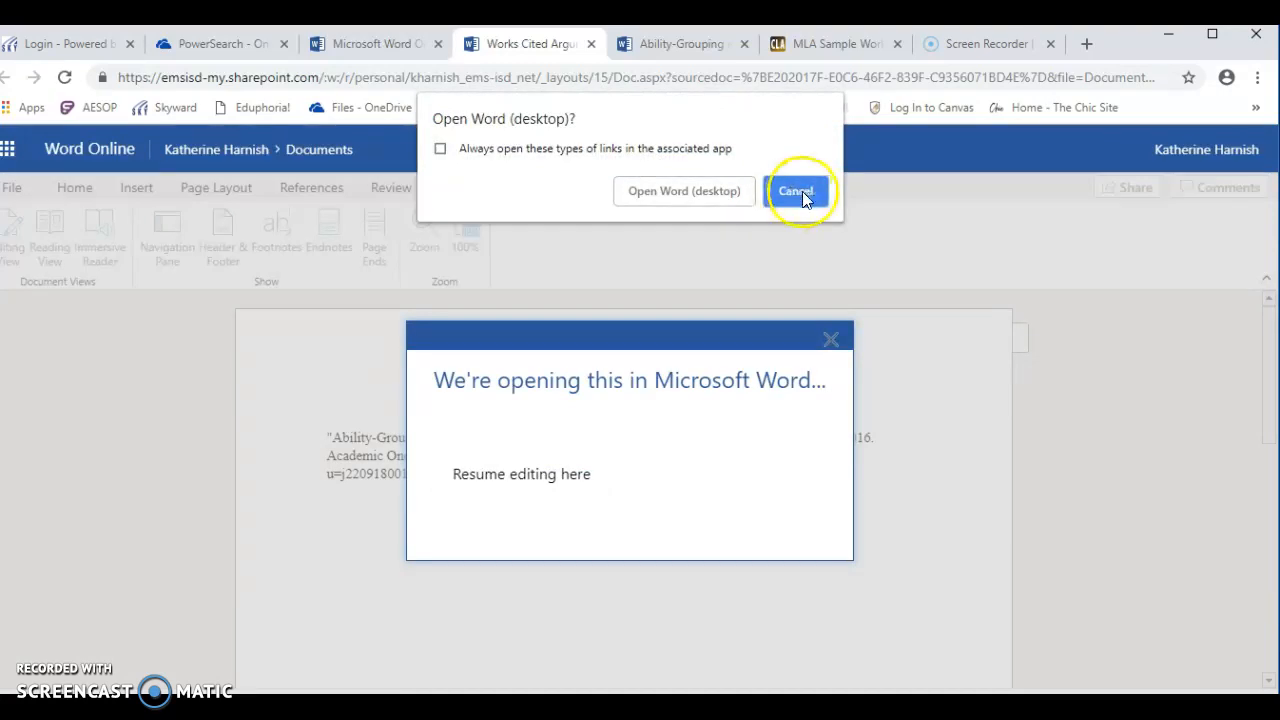
pyautogui.click(700, 190)
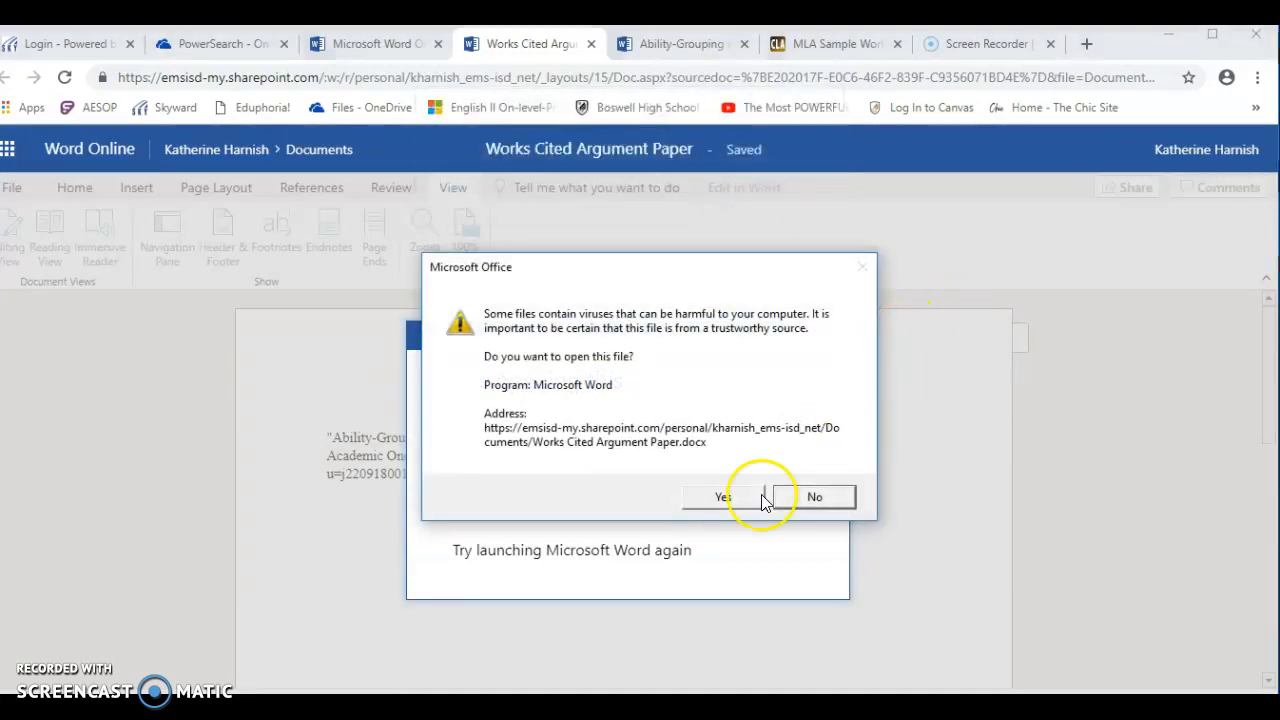
pyautogui.click(725, 497)
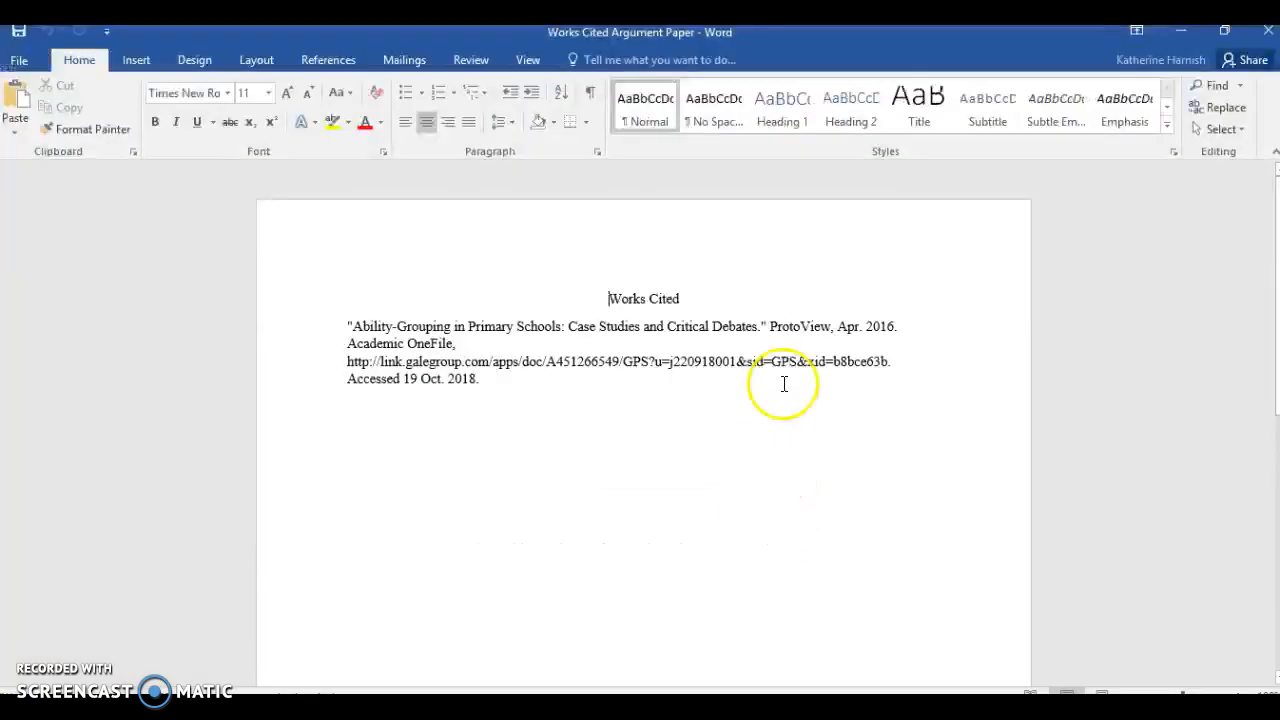
# - Show the ruler and give the citation a 0.5-inch hanging indent, with its first line at the left margin
pyautogui.click(528, 60)
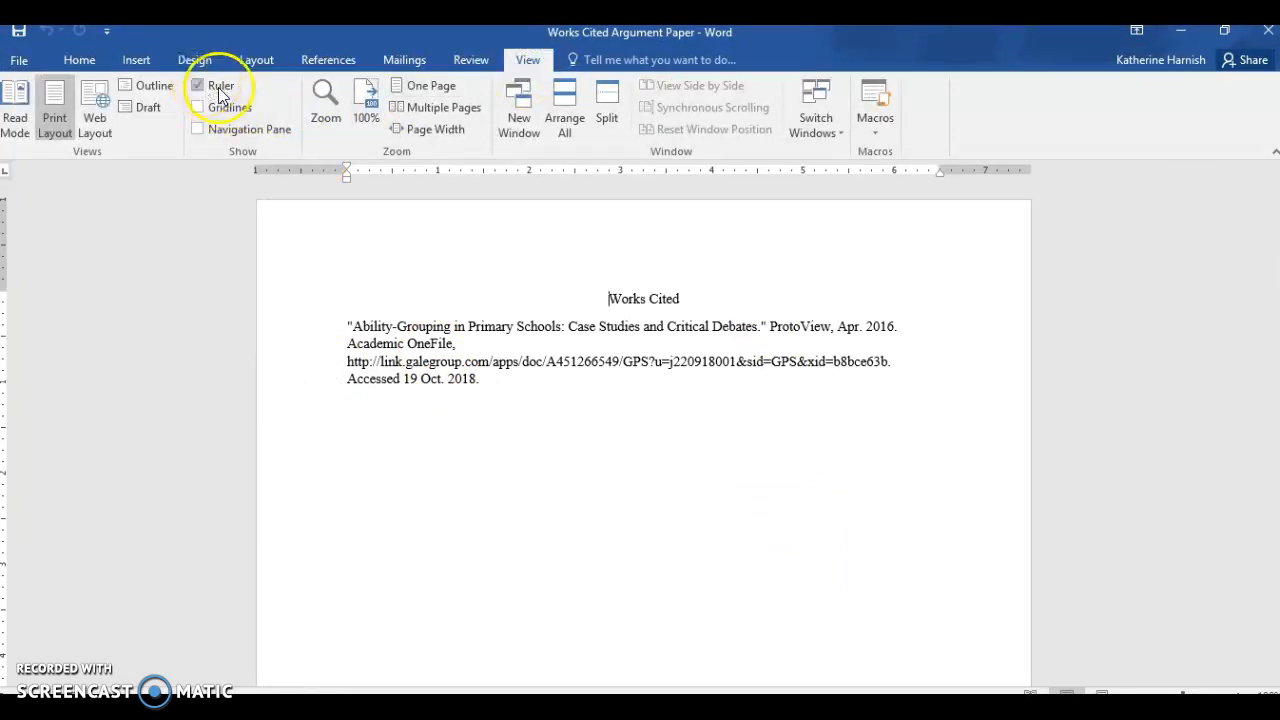
pyautogui.click(346, 343)
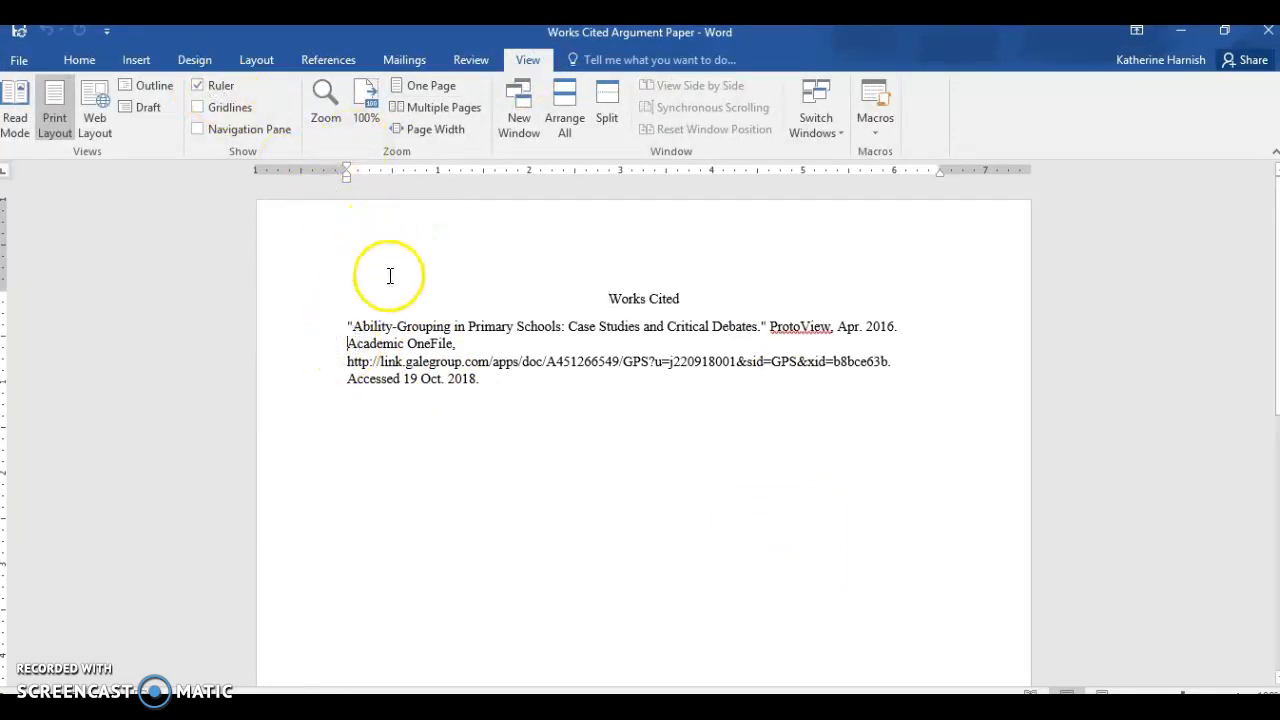
pyautogui.press('Tab')
pyautogui.click(390, 325)
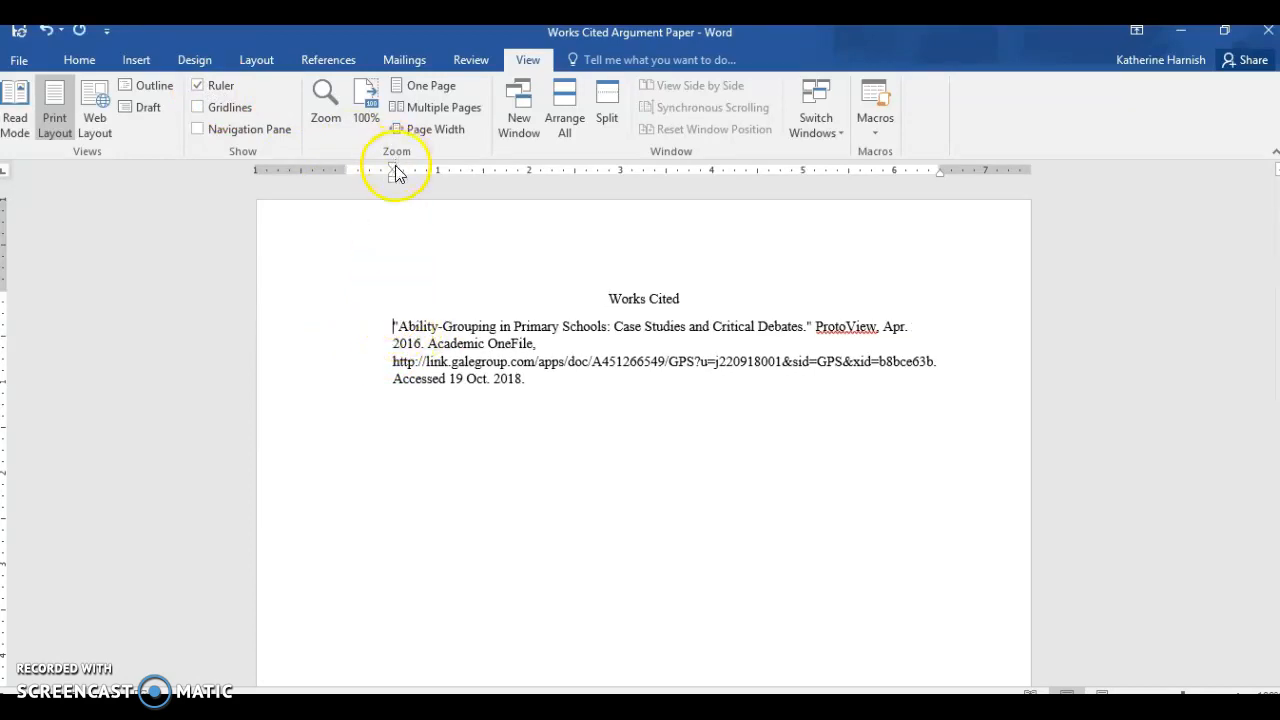
pyautogui.moveTo(395, 173); pyautogui.dragTo(378, 171)
pyautogui.moveTo(353, 170); pyautogui.dragTo(347, 170)
pyautogui.click(393, 362)
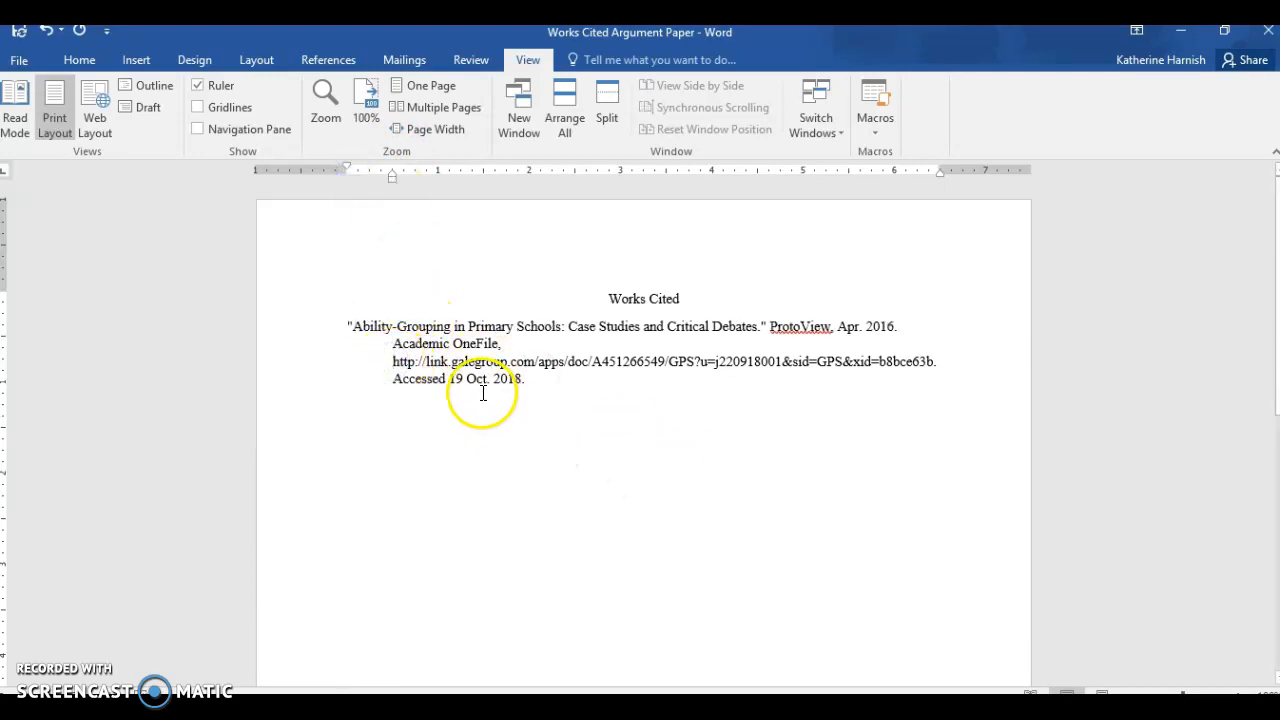
pyautogui.click(613, 392)
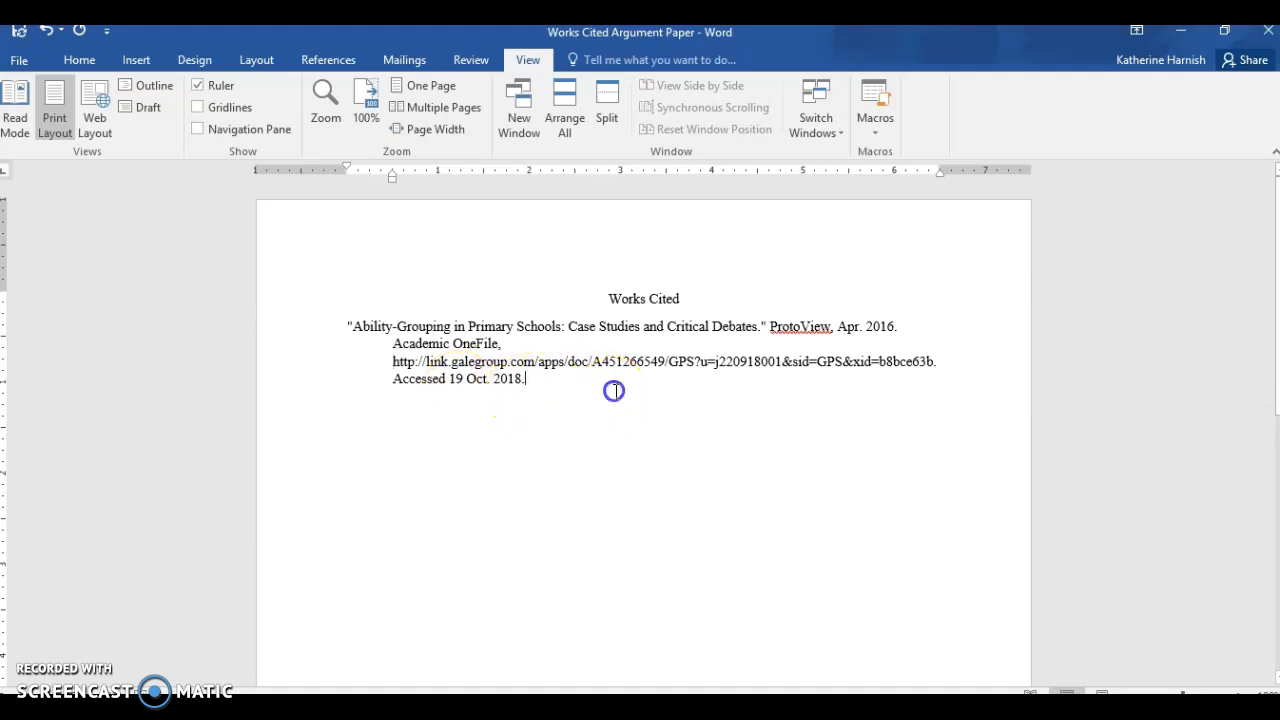
# - Save Works Cited Argument Paper to the current OneDrive folder, replacing the existing file, and resume editing it in Word Online
pyautogui.click(30, 63)
pyautogui.click(38, 251)
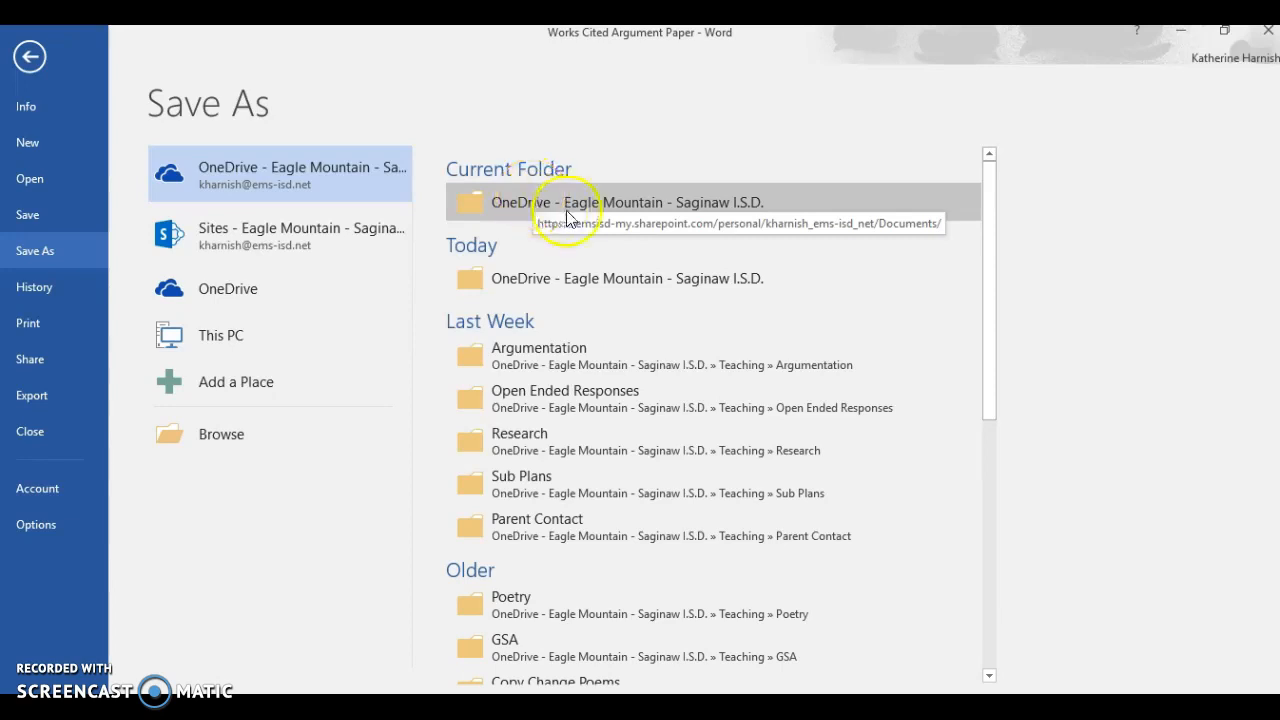
pyautogui.click(553, 204)
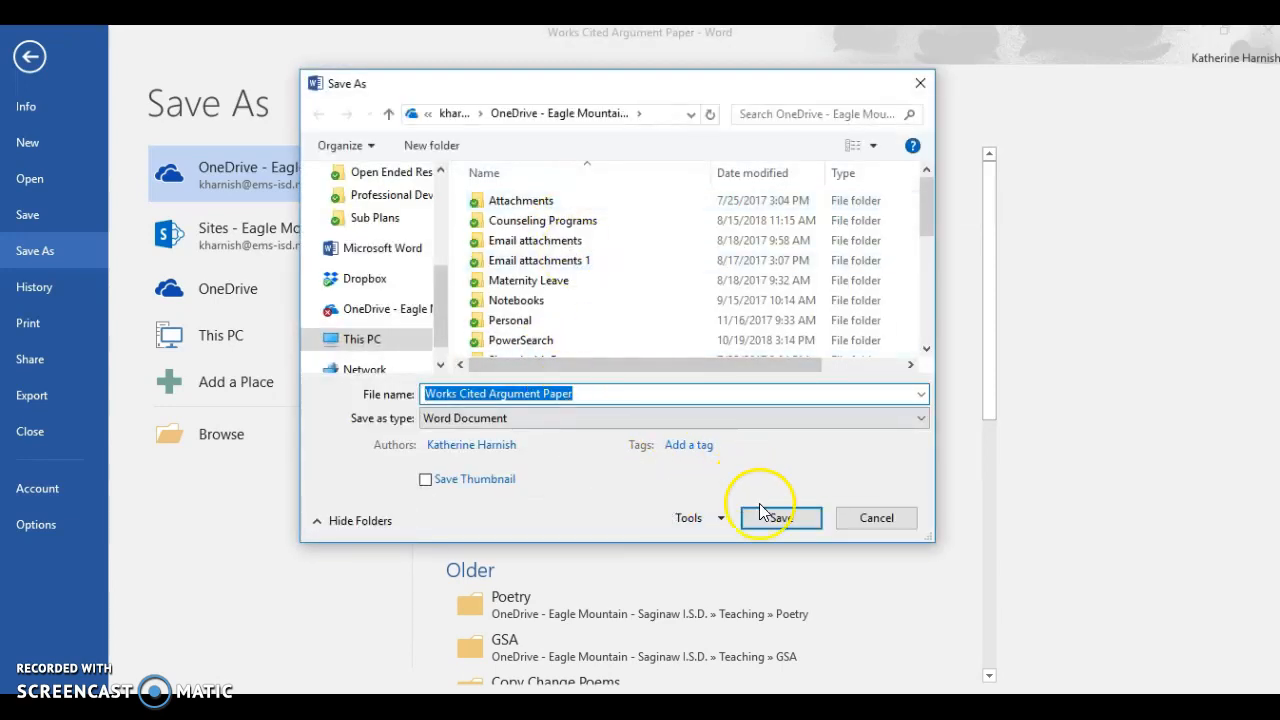
pyautogui.click(780, 518)
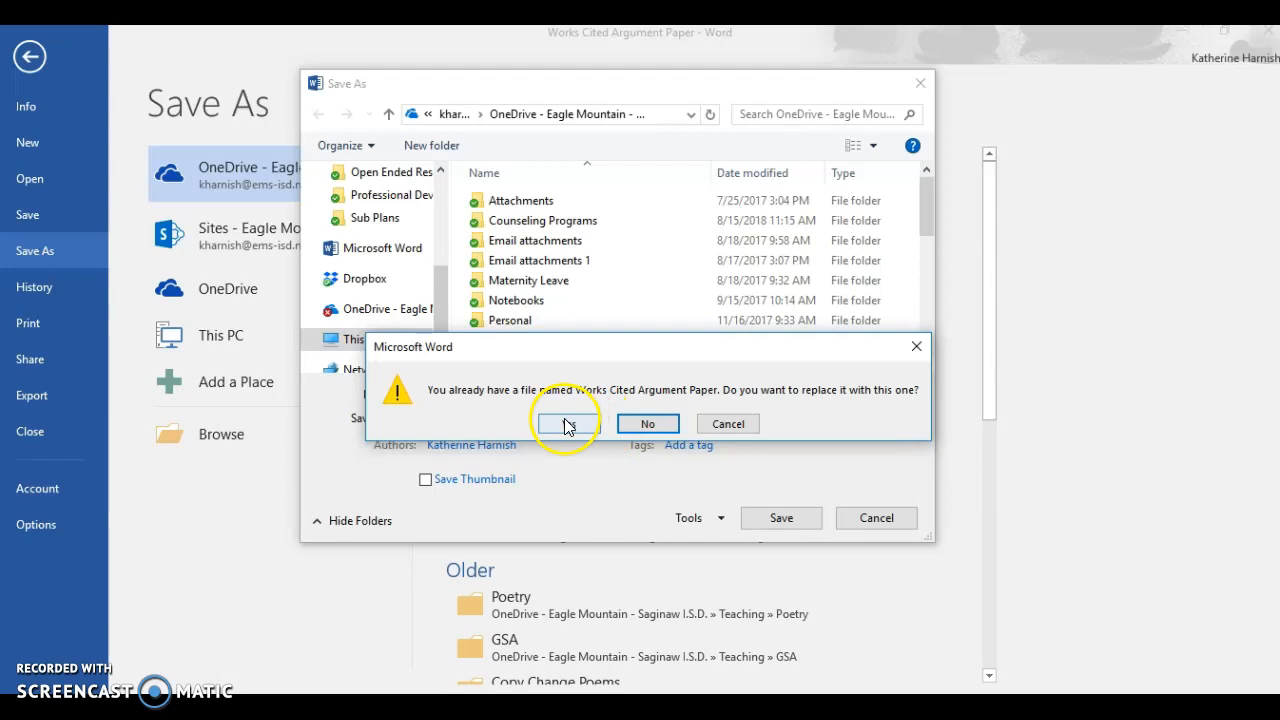
pyautogui.click(567, 425)
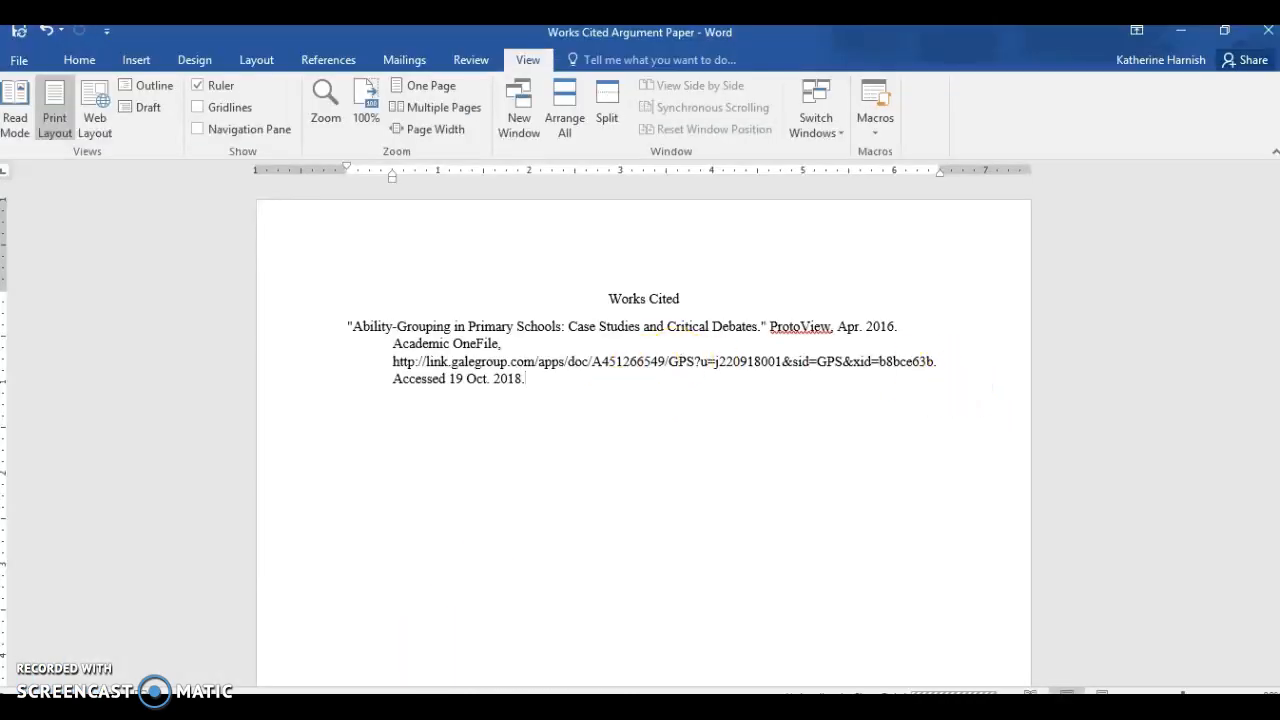
pyautogui.hotkey('alt', 'Tab')
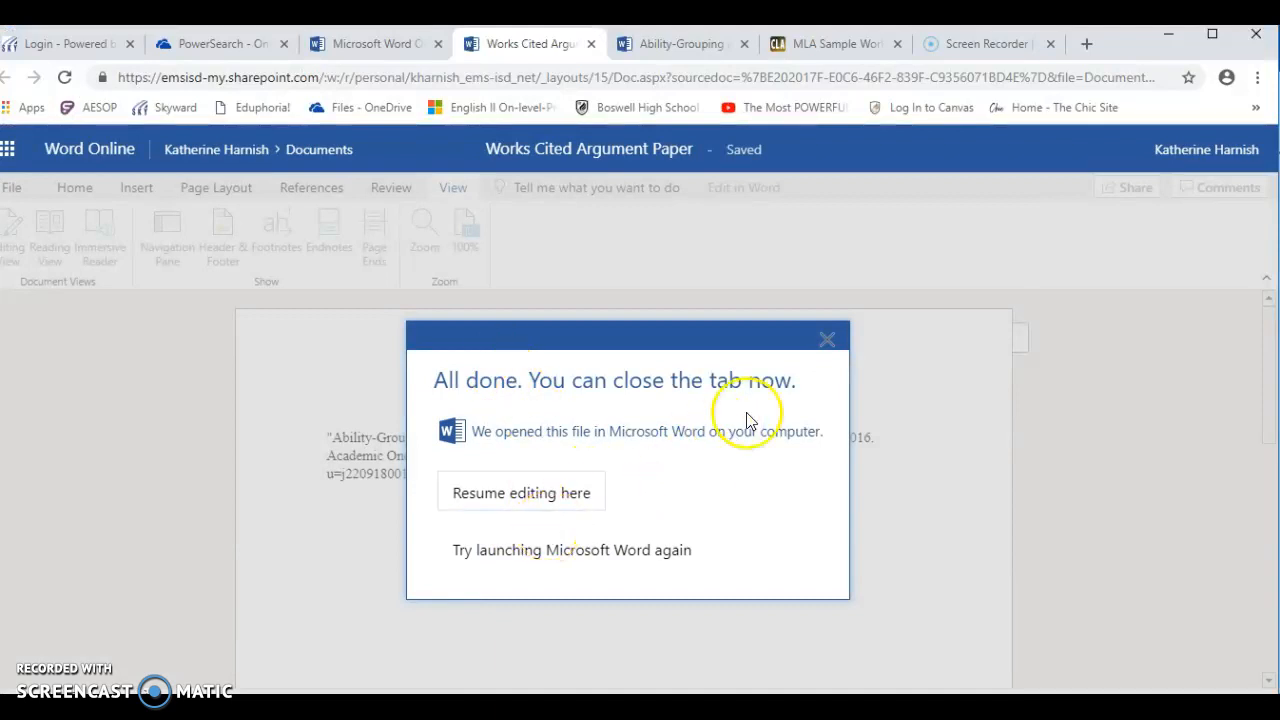
pyautogui.click(540, 502)
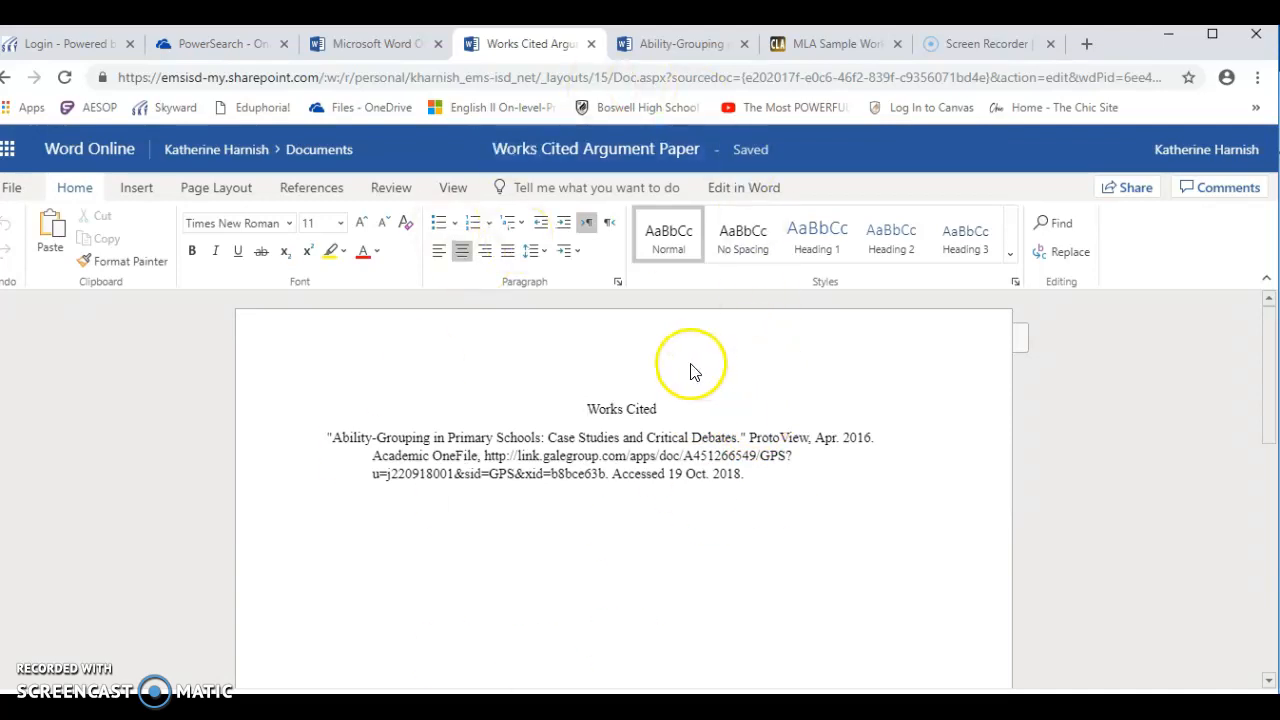
# - Create a new blank Word Online document and name it "Argument Process Paper"
pyautogui.click(8, 150)
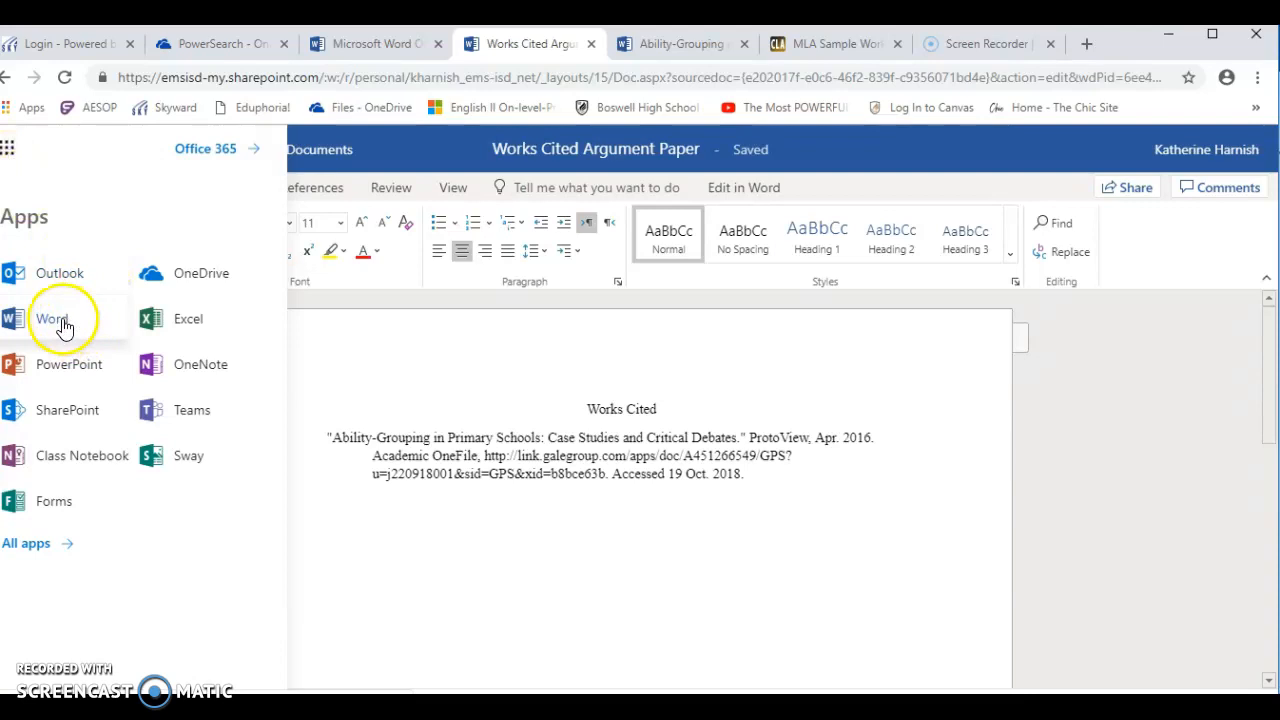
pyautogui.click(54, 320)
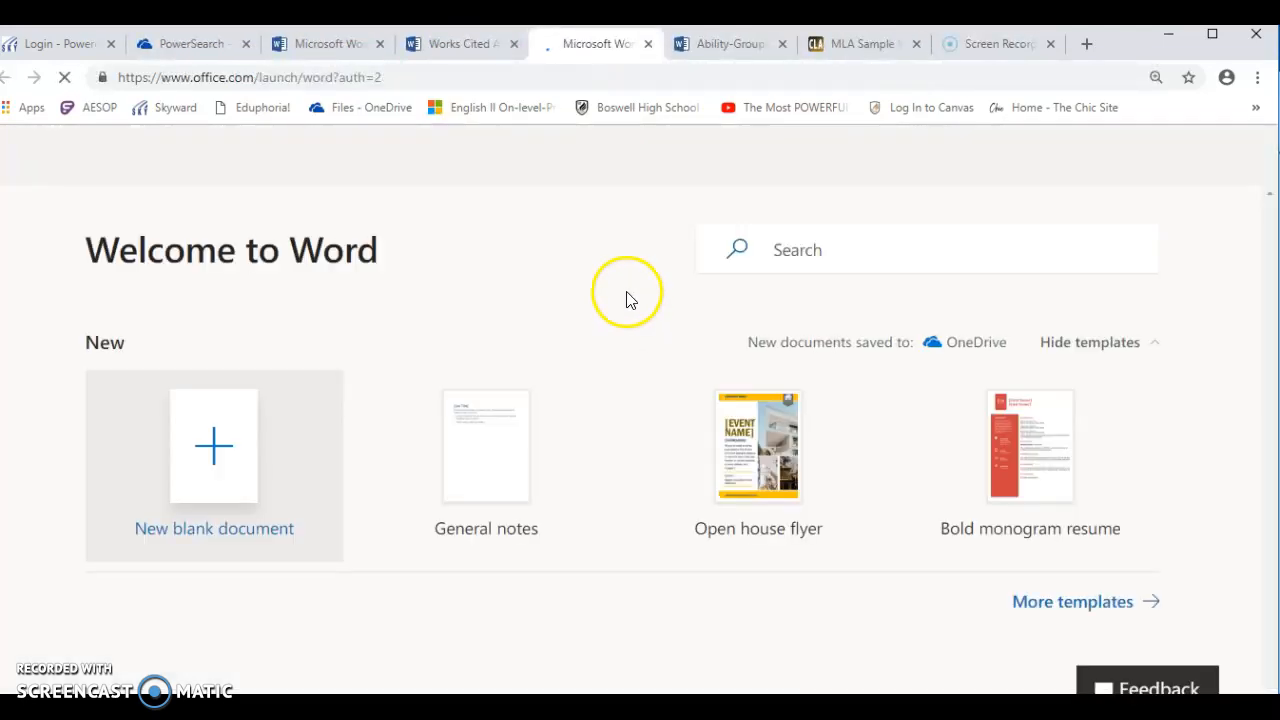
pyautogui.click(240, 449)
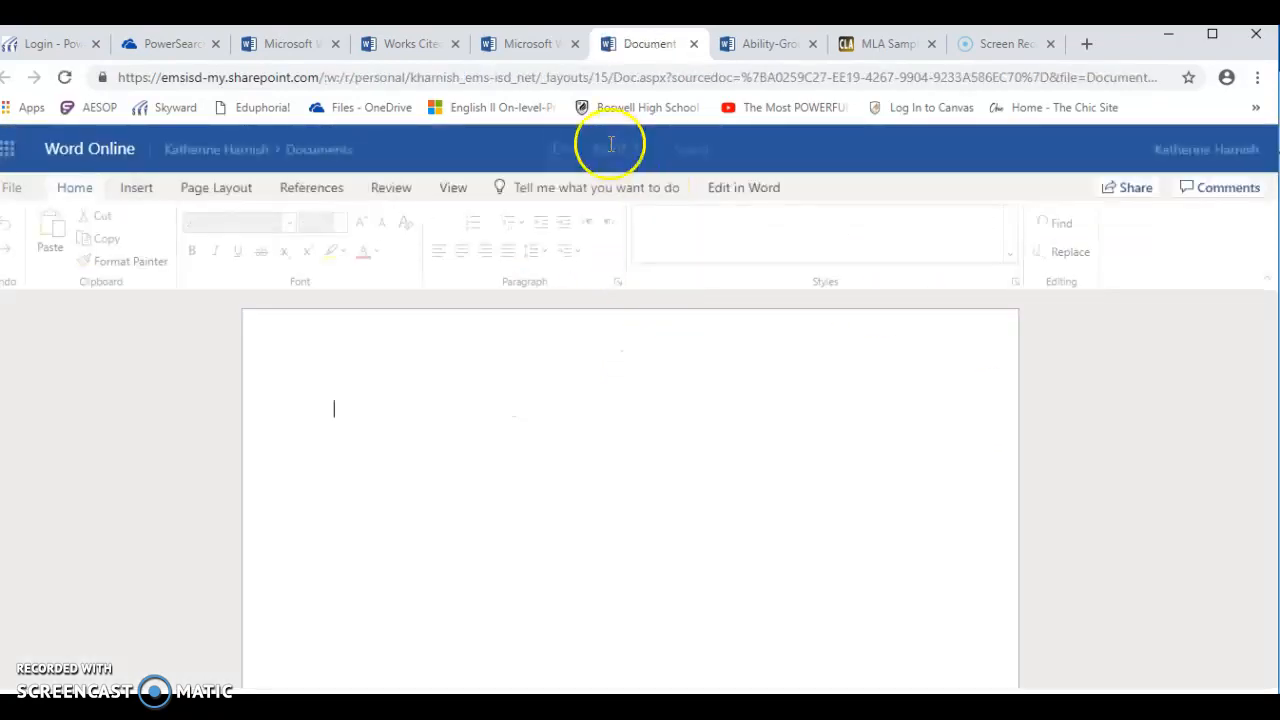
pyautogui.click(610, 147)
pyautogui.write('aRGUM')
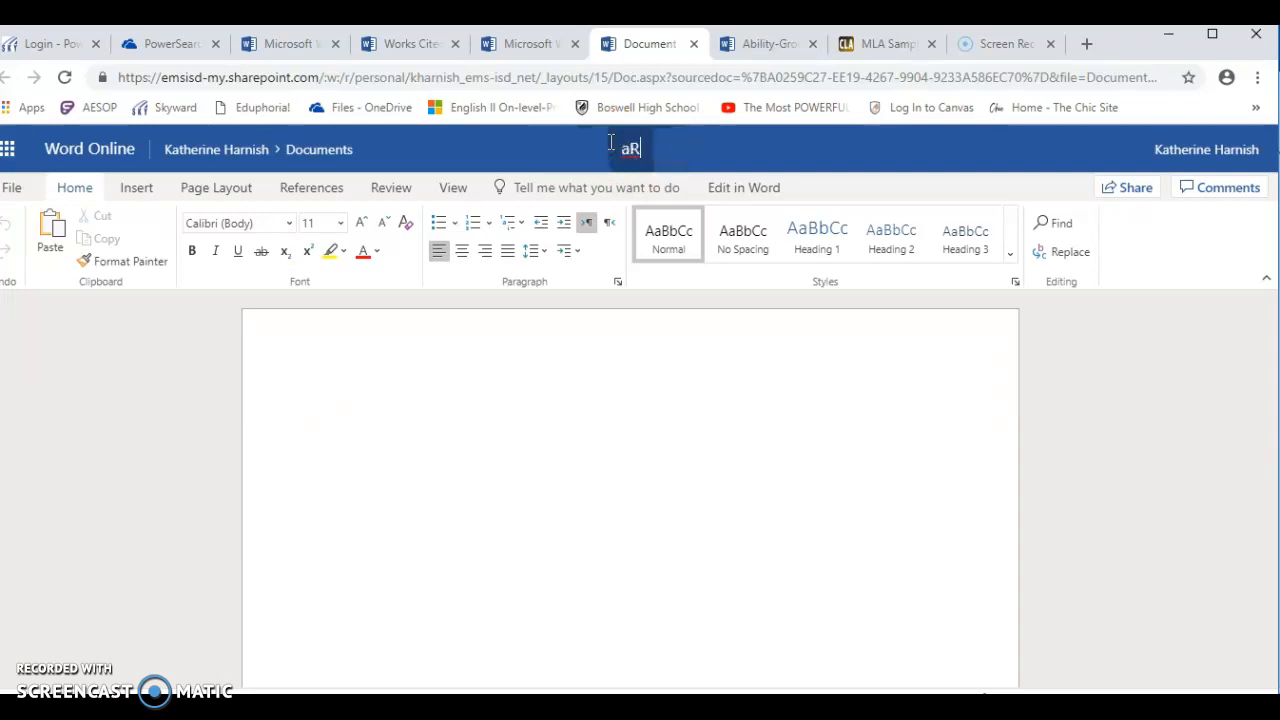
pyautogui.press('BackSpace')
pyautogui.press('BackSpace')
pyautogui.press('BackSpace')
pyautogui.press('BackSpace')
pyautogui.write('Argument Process Paper')
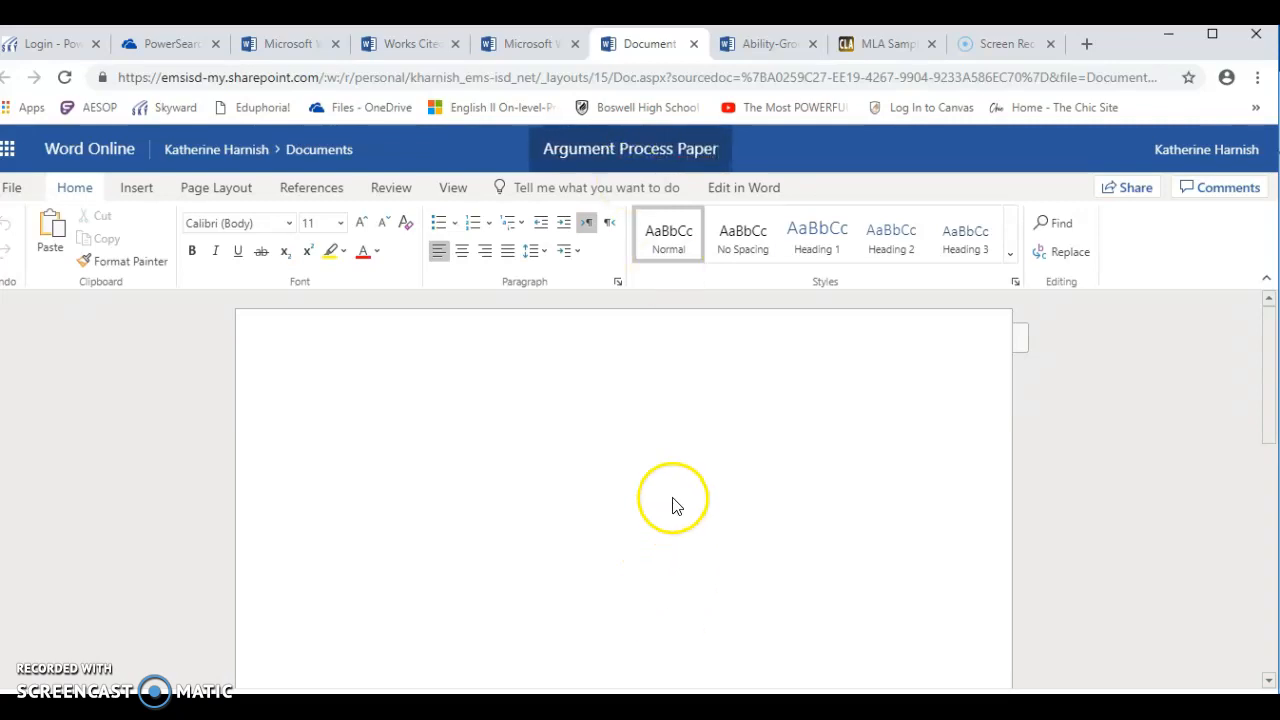
pyautogui.click(676, 506)
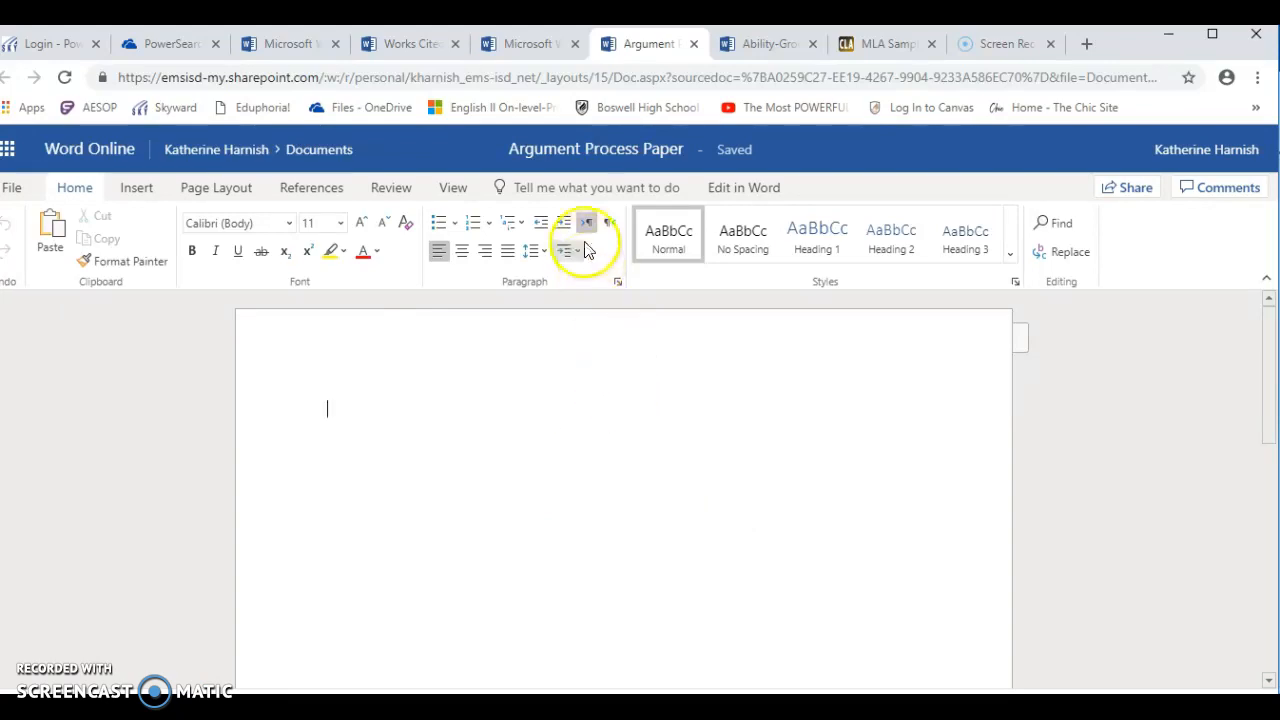
# - Enter the teacher's name, "October 29, 2018" and "Class Period" on right-aligned lines, with the centered title "Argument Process Paper" below
pyautogui.click(487, 254)
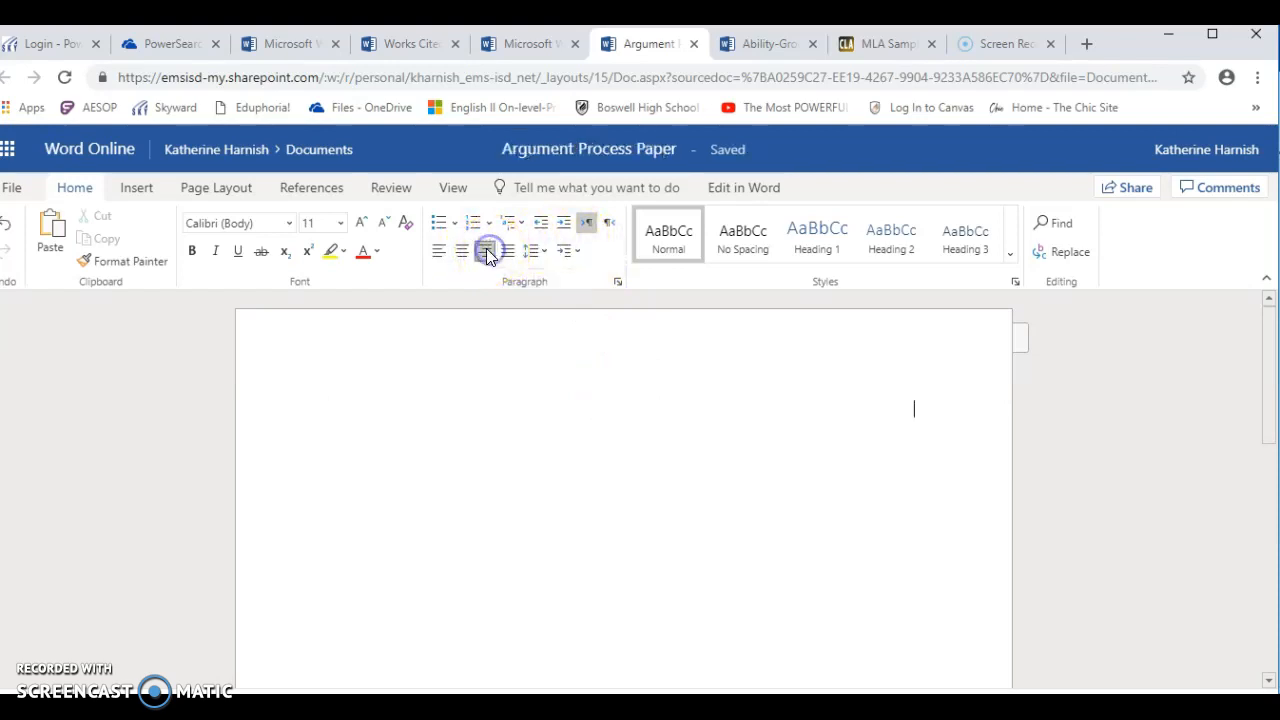
pyautogui.write('Mrs. Harnish')
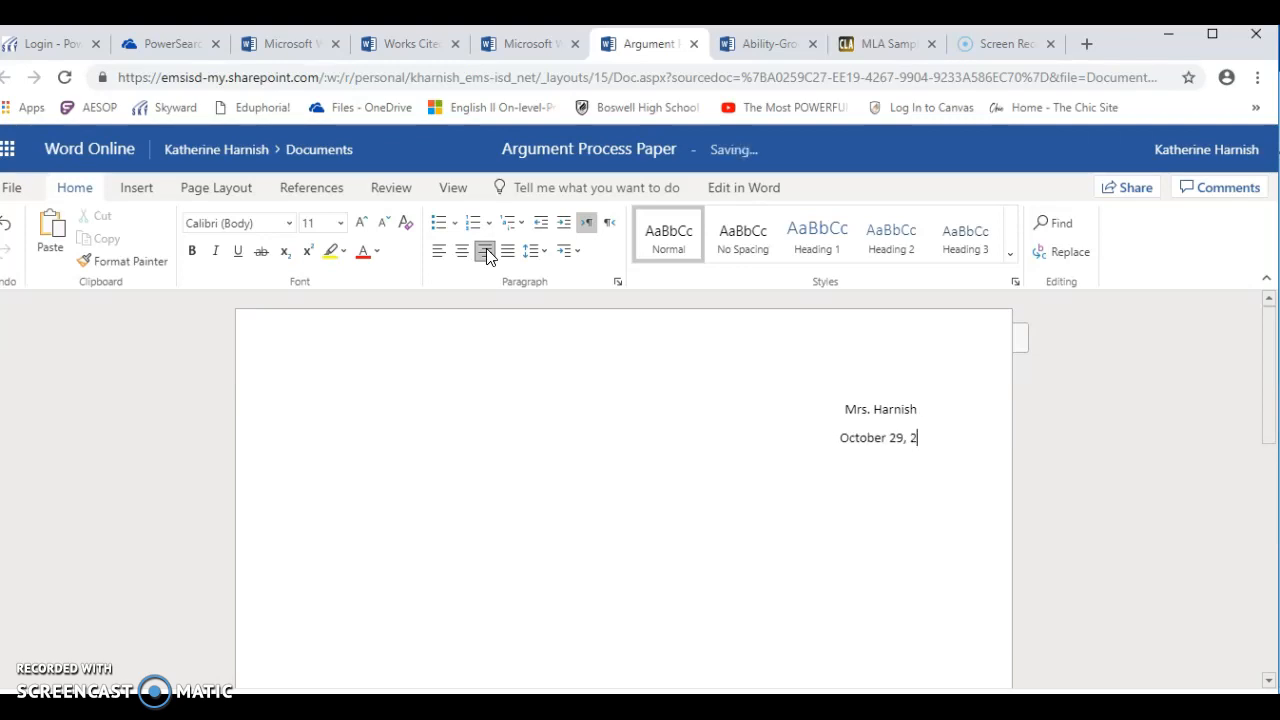
pyautogui.write('18')
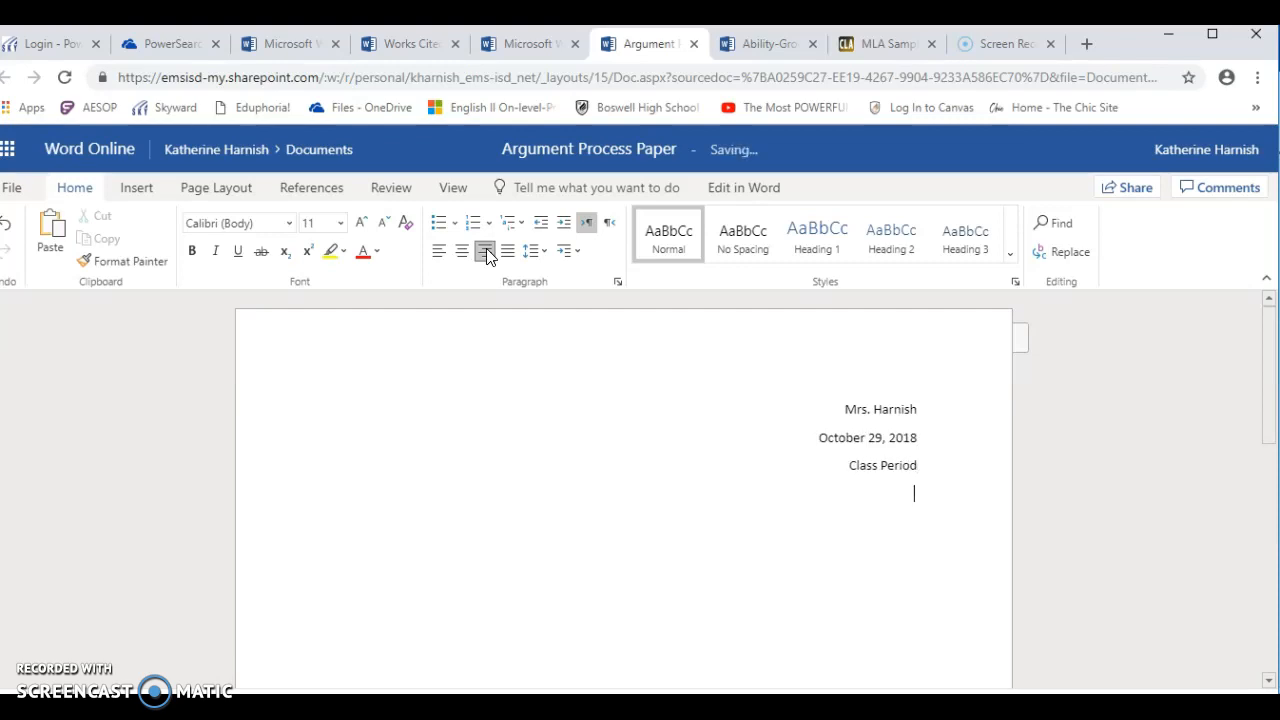
pyautogui.click(462, 251)
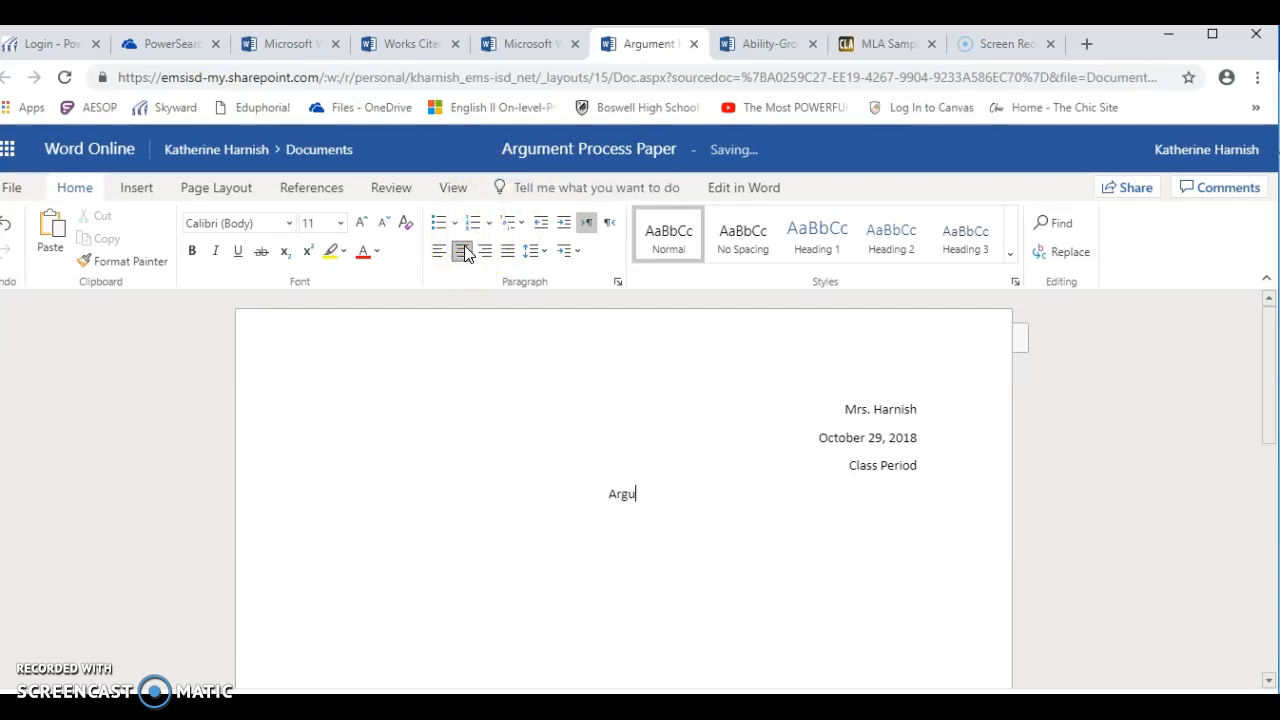
pyautogui.write('Argument Process Paper')
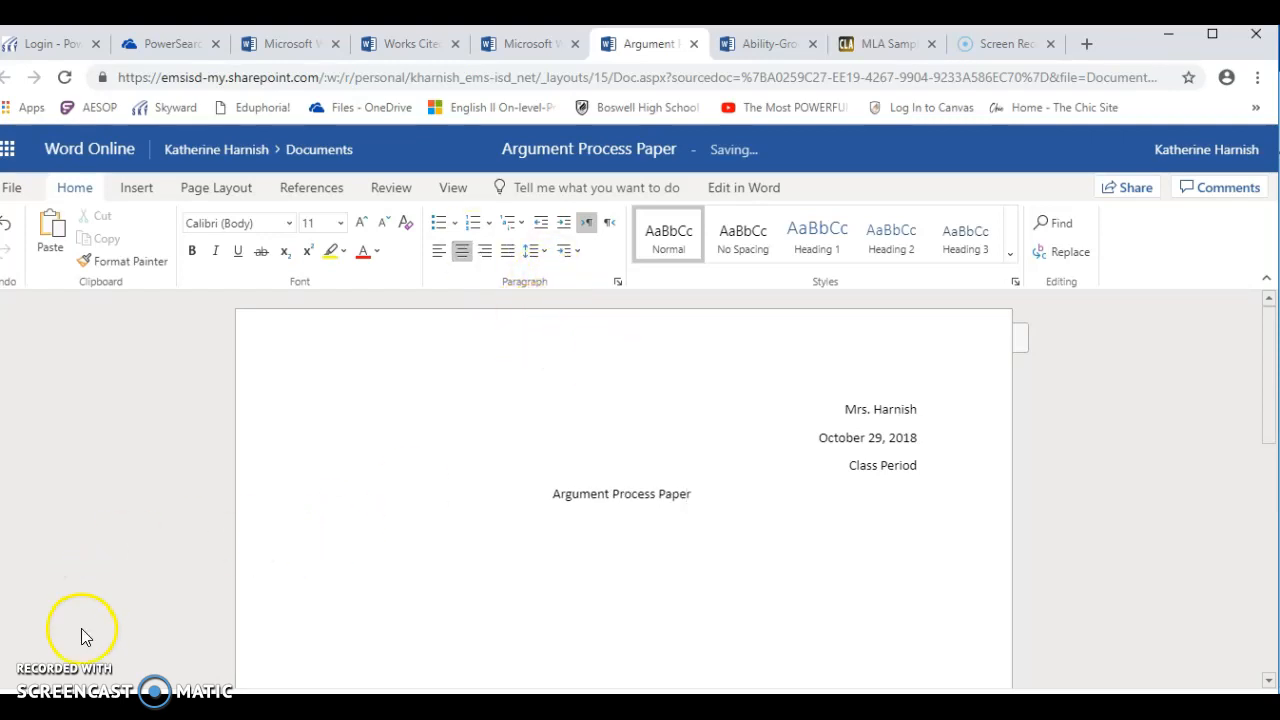
# - Switch back to the Works Cited Argument Paper document
pyautogui.scroll(-2, 723, 545)
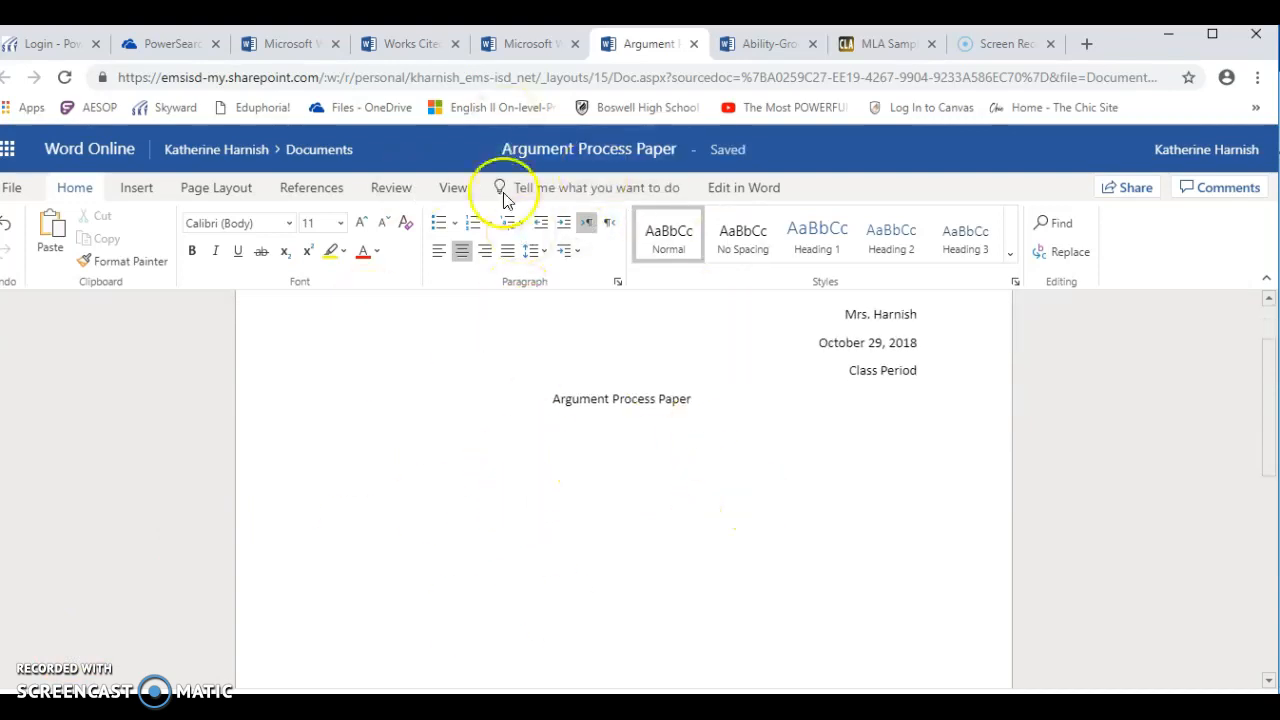
pyautogui.click(535, 45)
pyautogui.click(433, 50)
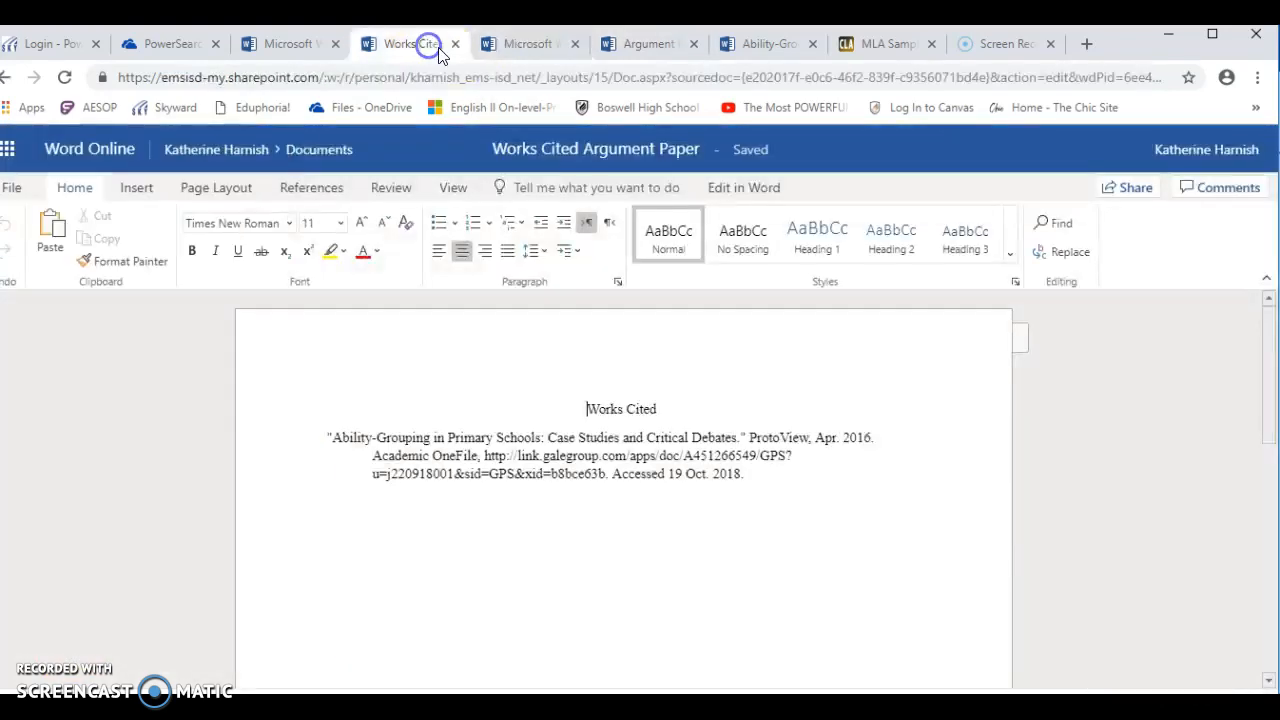